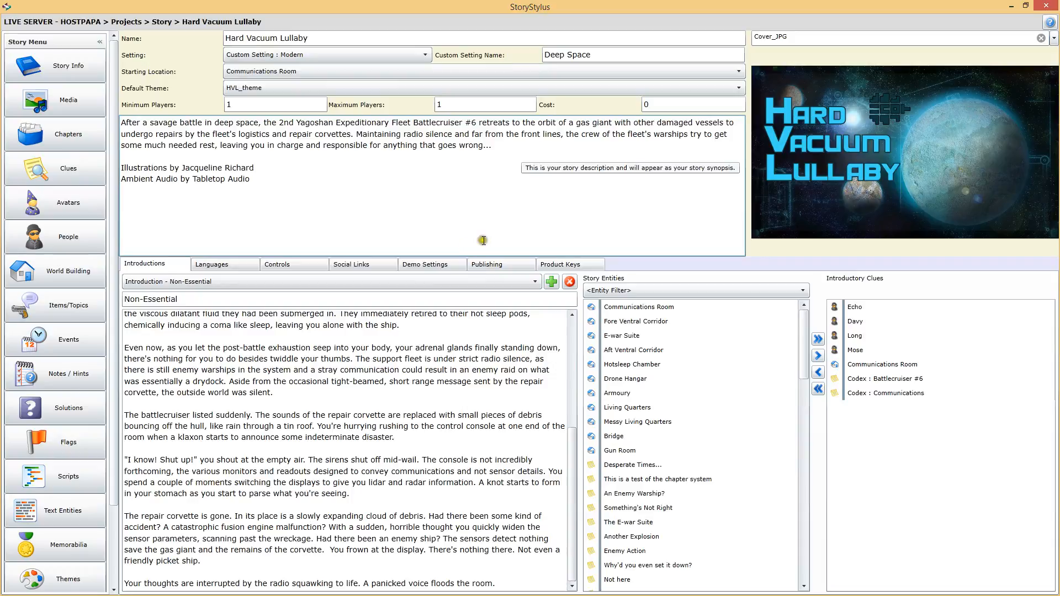
Open the story's media library and preview juke3.png, davy.png, comm.png, hallway.png, long.png and wispB.png
left_click(69, 102)
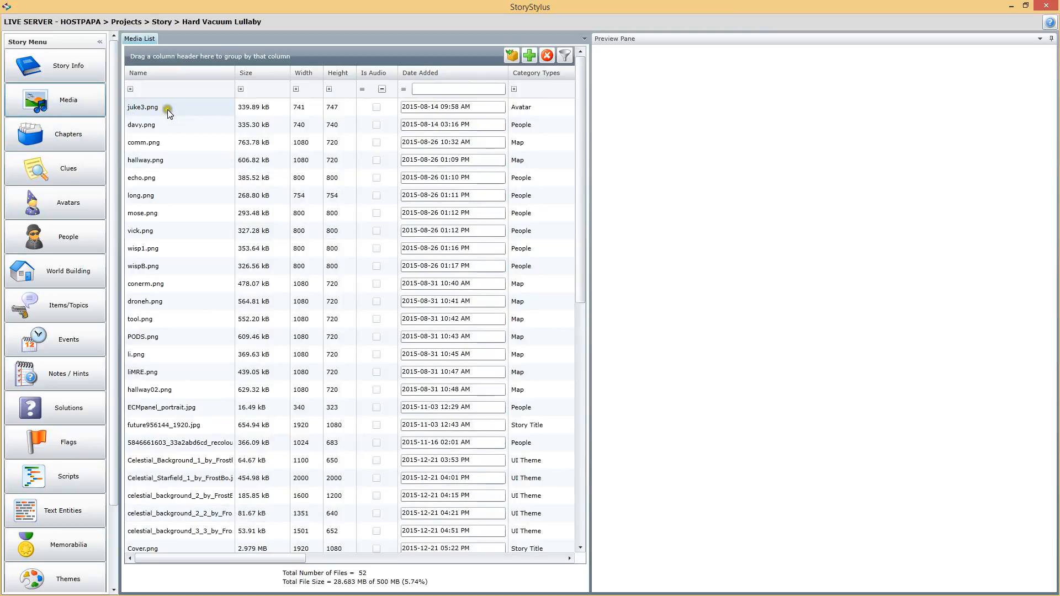
left_click(167, 110)
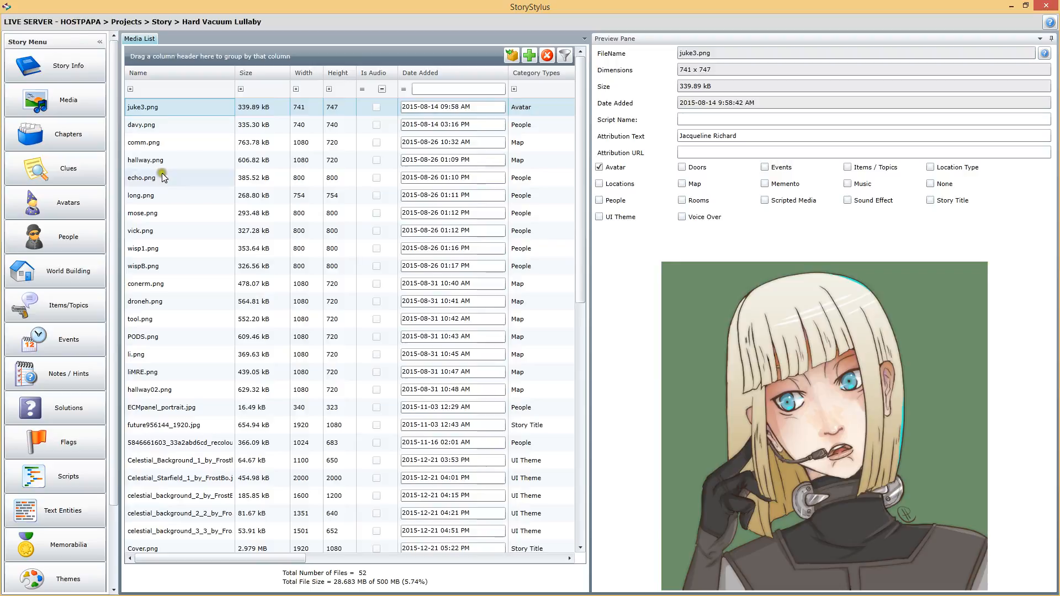
left_click(190, 122)
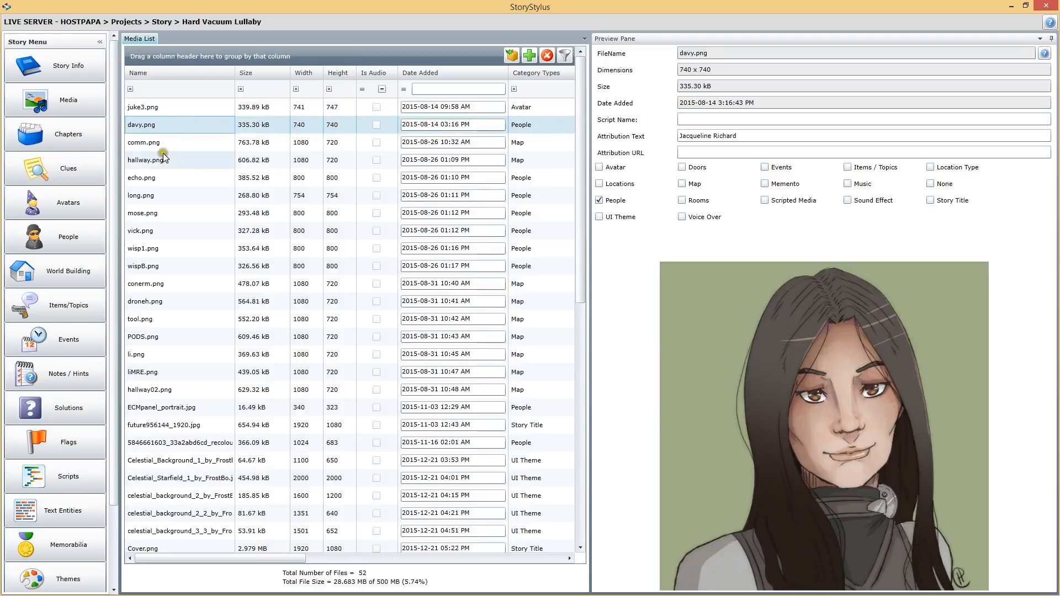
left_click(194, 148)
left_click(179, 161)
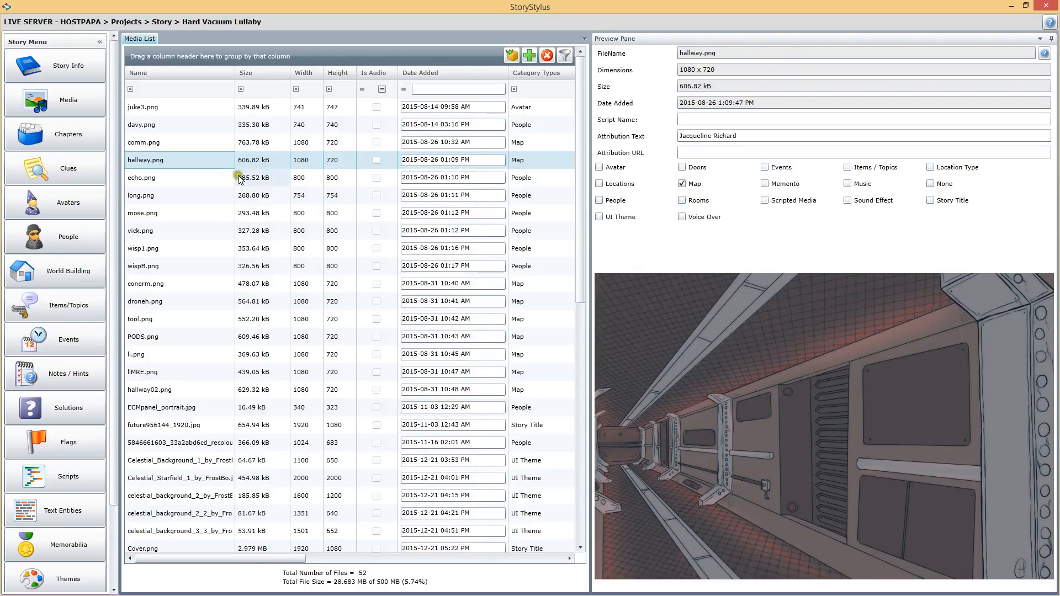
left_click(185, 192)
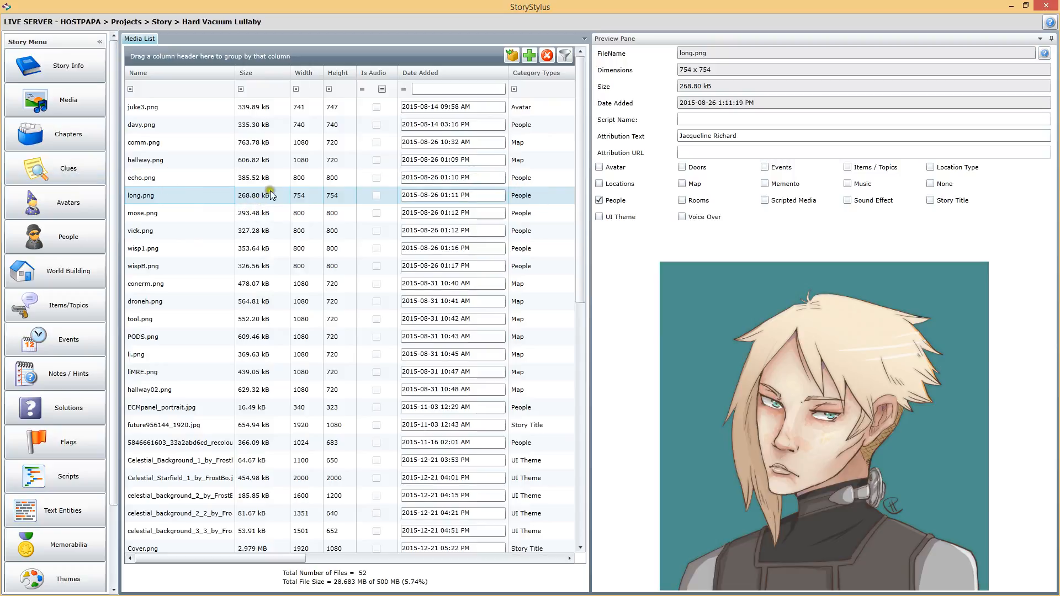
left_click(191, 267)
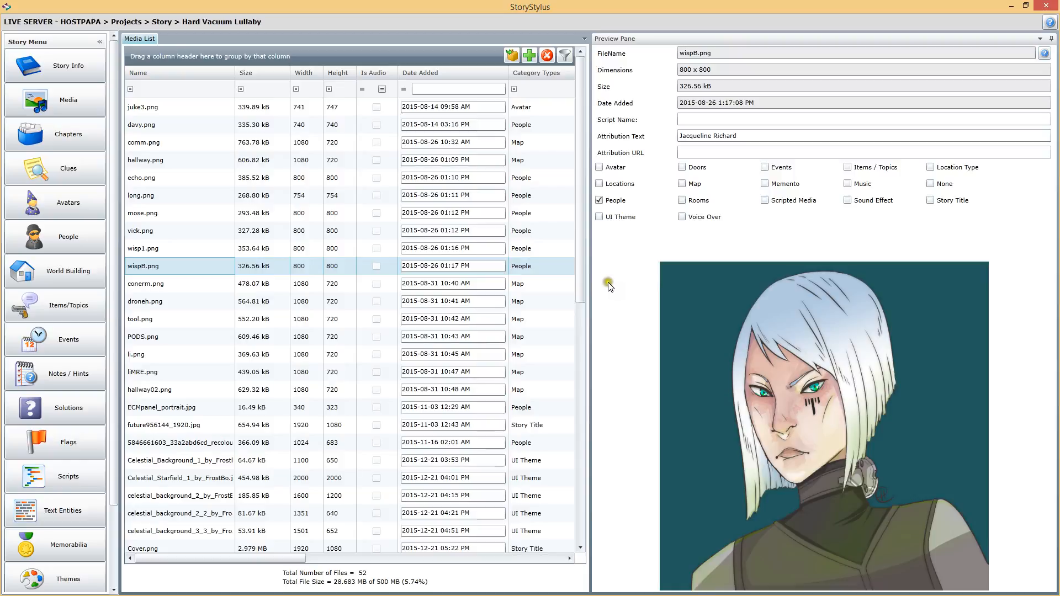
Preview hallway02.png, ECMpanel_portrait.jpg and future956144_1920.jpg from the media list
left_click_drag(582, 114, 572, 74)
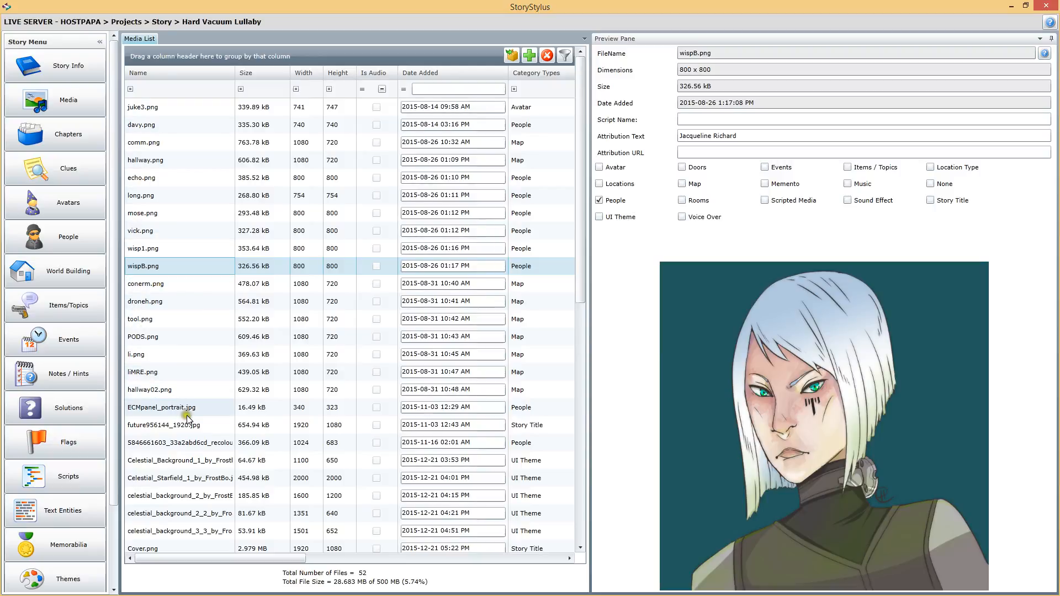
left_click(168, 393)
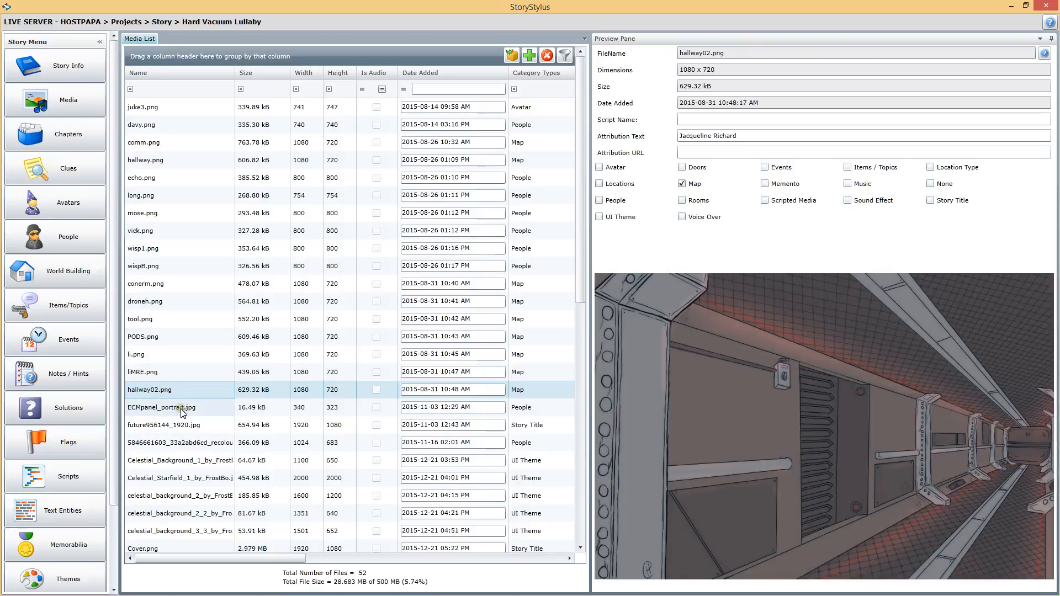
left_click(179, 410)
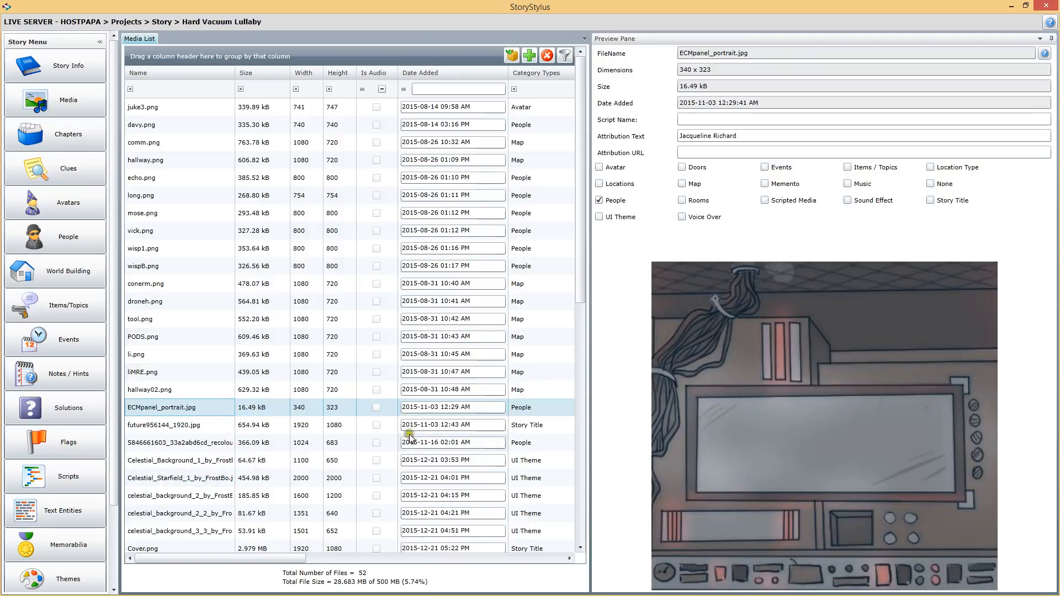
left_click(202, 427)
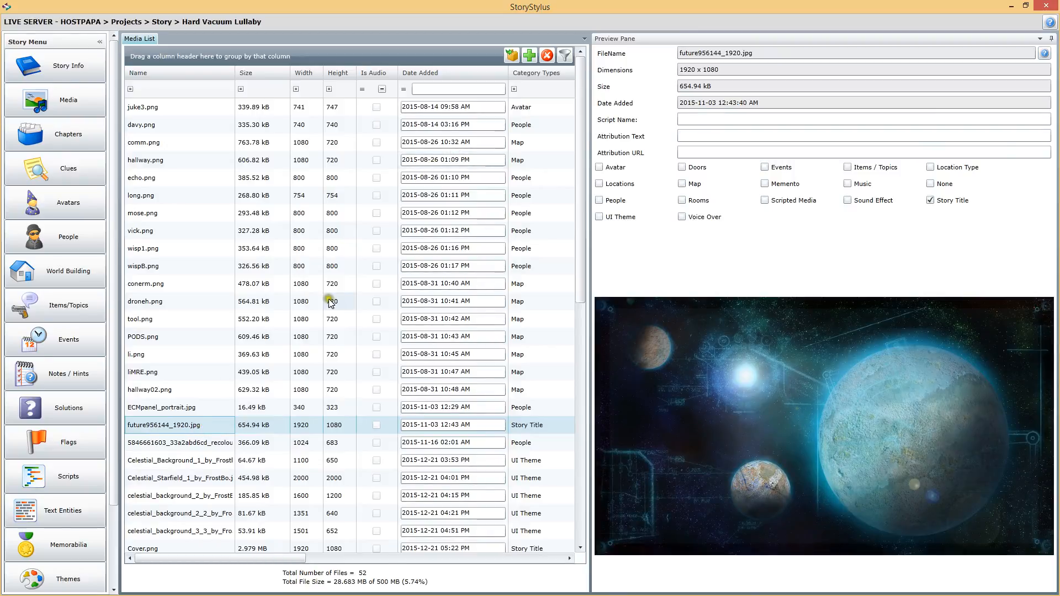
Preview the sound effect HVL_Door3.mp3 and the theme image Celestial_Starfield_1_by_FrostBo.jpg, and return to the start of the list
scroll(585, 275, "down", 2)
scroll(585, 275, "down", 3)
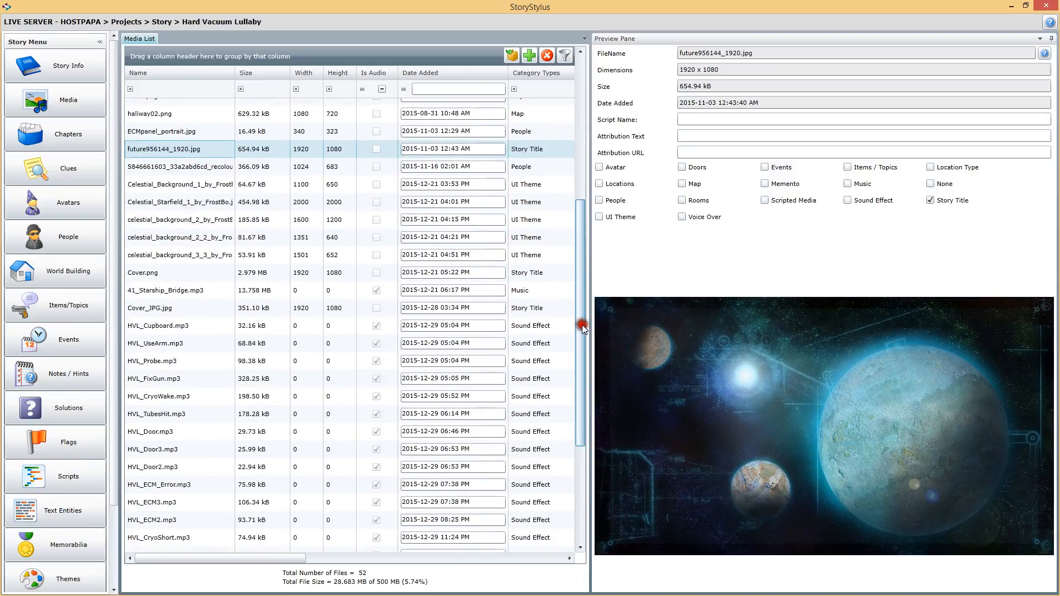
left_click(146, 456)
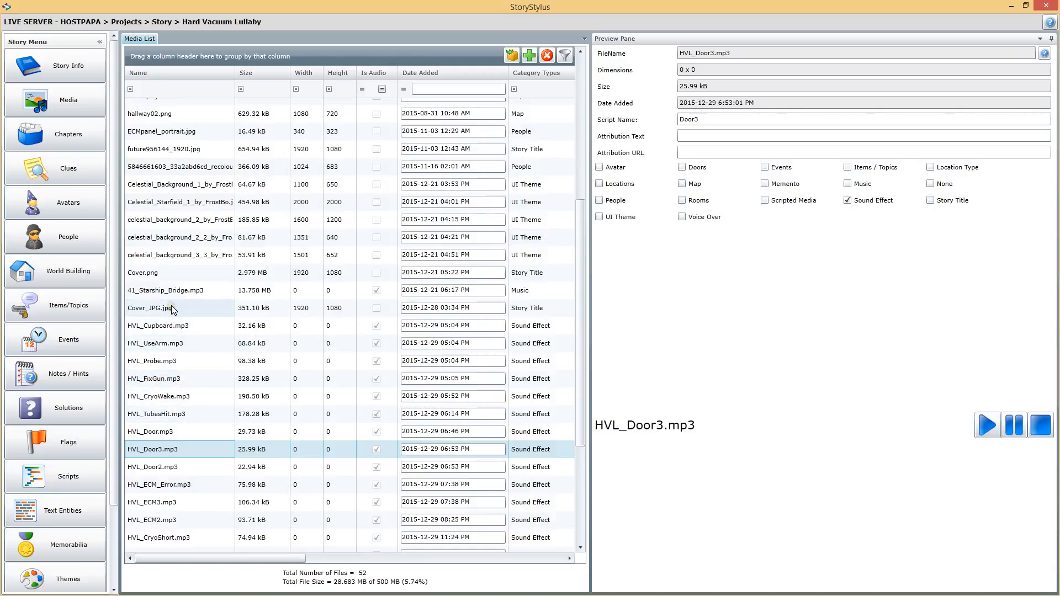
left_click(214, 197)
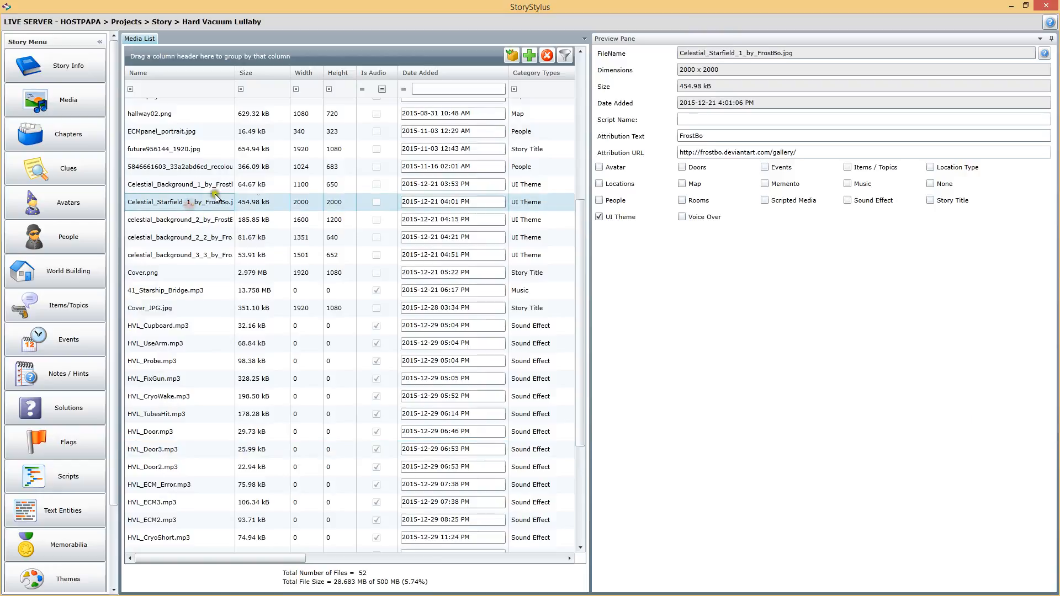
left_click_drag(579, 225, 596, 38)
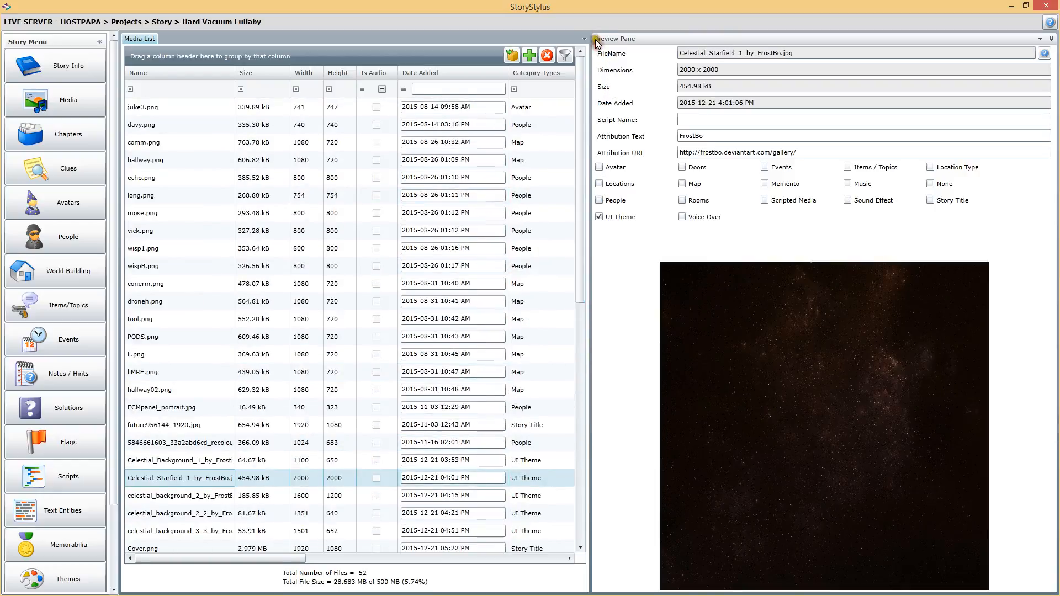
Sort the media list in descending order by size, audio flag and date added in turn
left_click(269, 71)
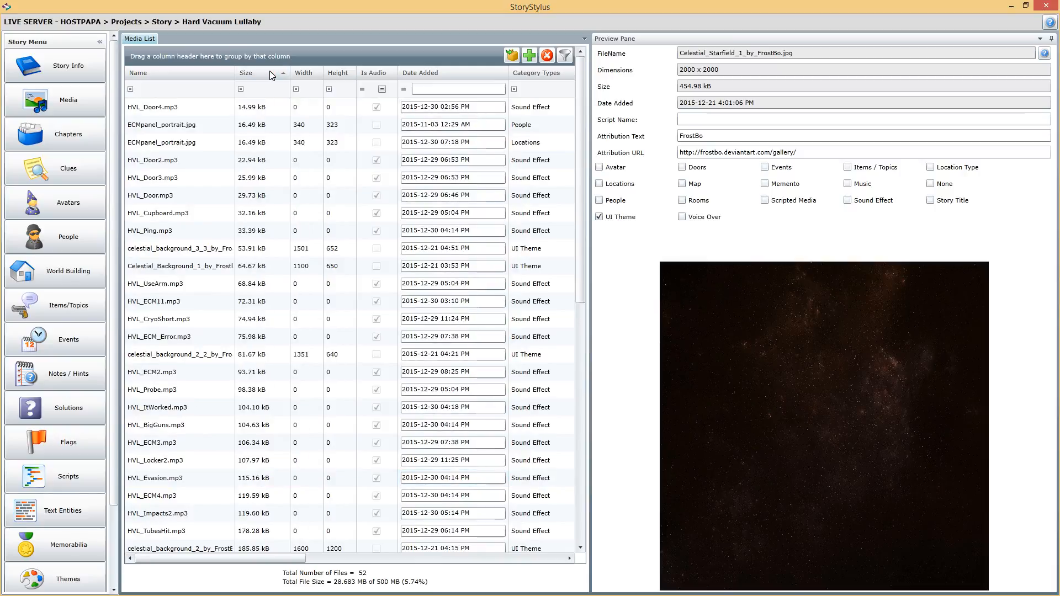
left_click(270, 71)
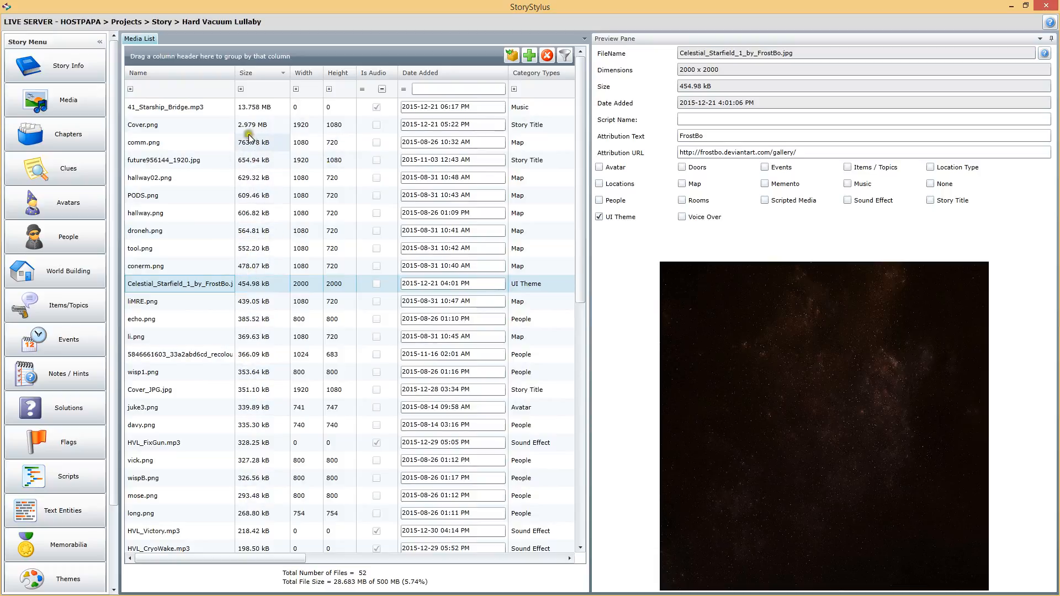
left_click(377, 72)
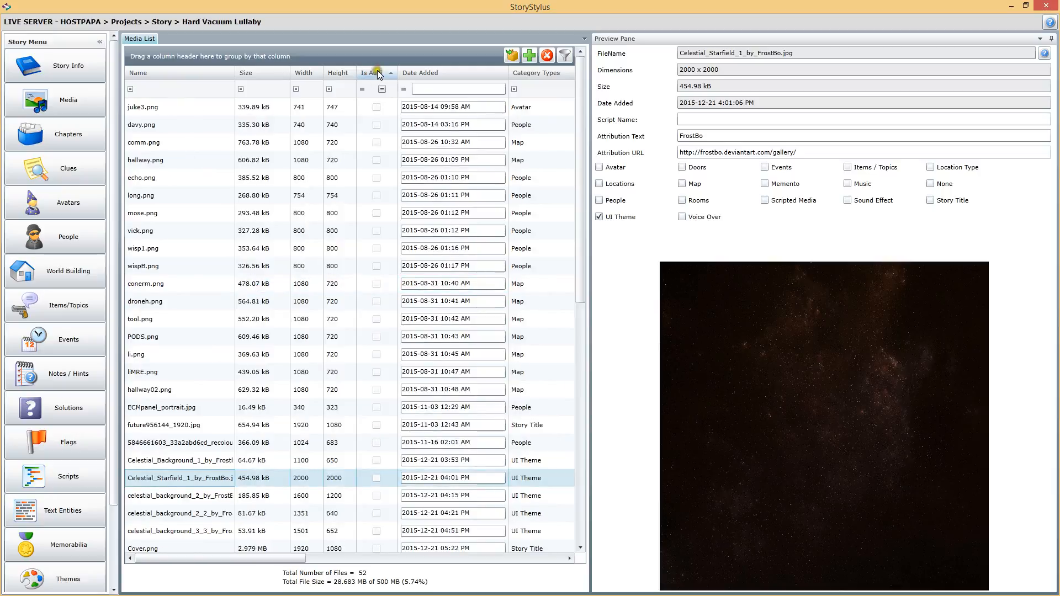
left_click(378, 72)
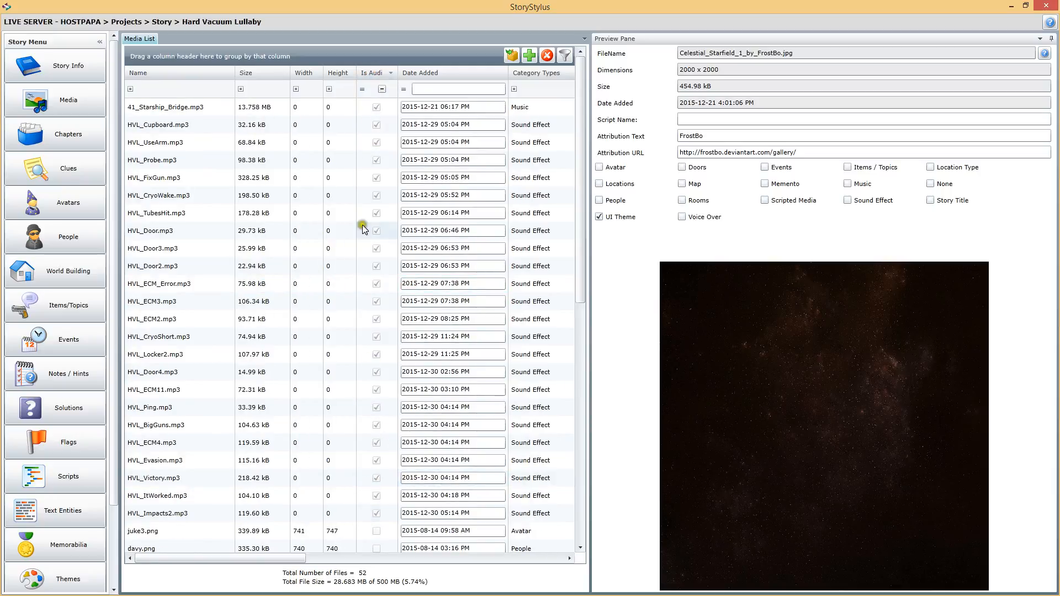
left_click(445, 72)
left_click(456, 75)
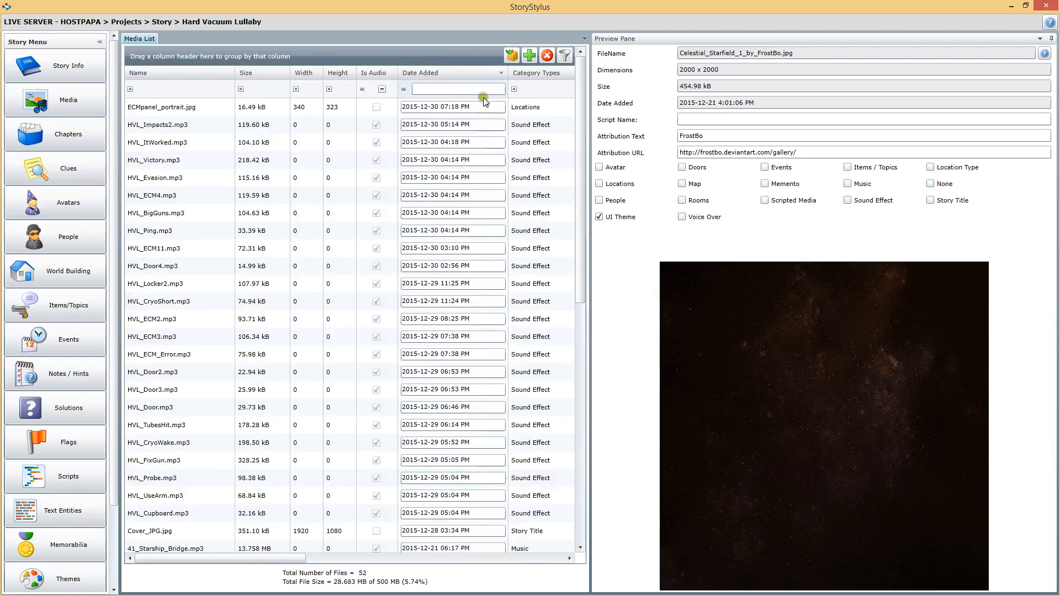
Filter the media list to audio files only, preview HVL_Impacts2.mp3, and remove the audio filter
left_click(382, 89)
left_click(570, 52)
left_click(567, 52)
left_click(317, 127)
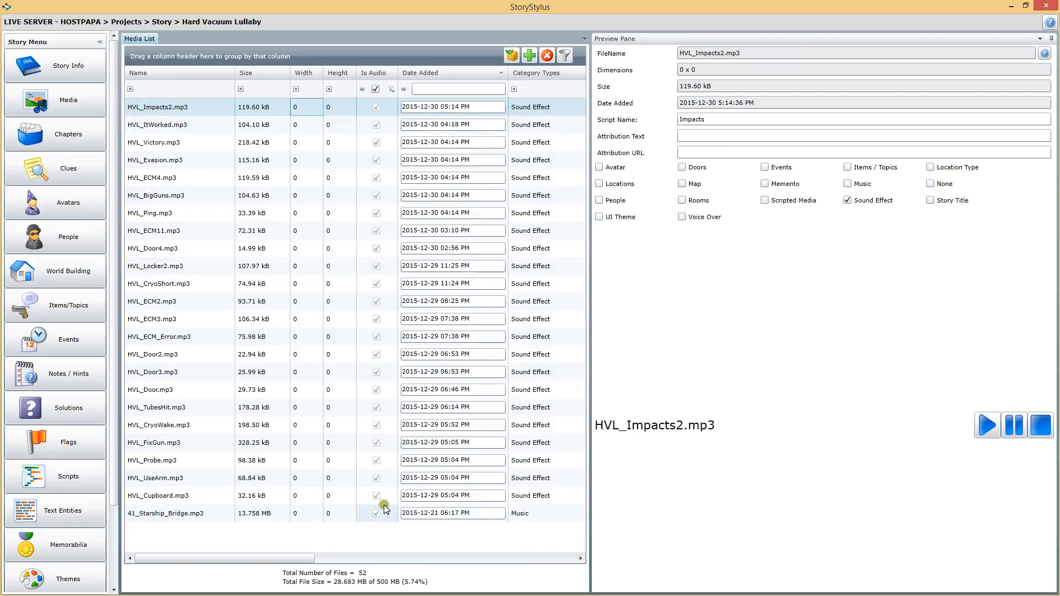
left_click(376, 88)
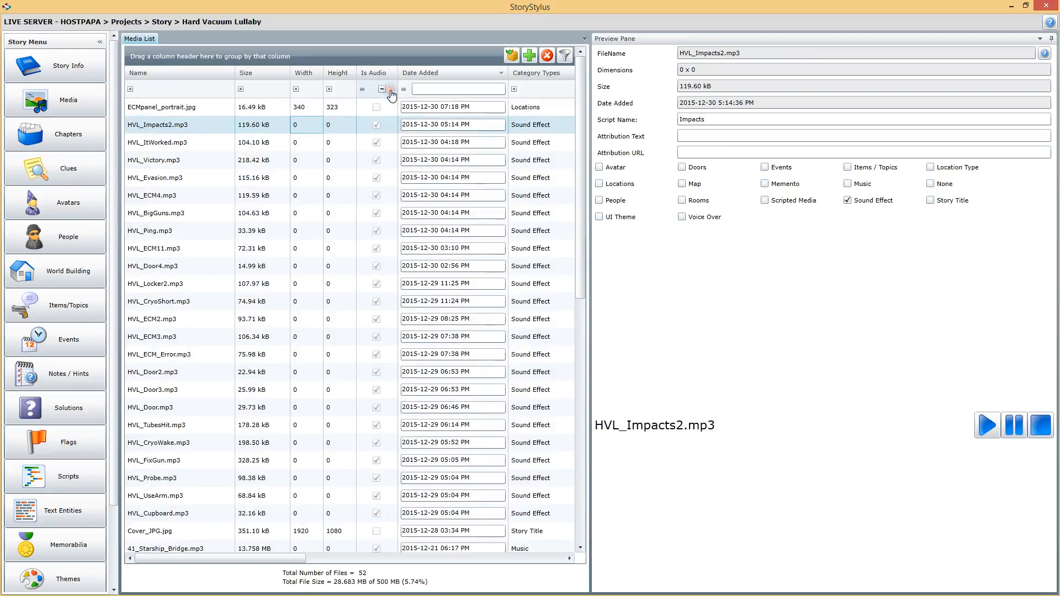
Preview HVL_Evasion.mp3 and widen the media list so the category types column has more room
left_click(197, 178)
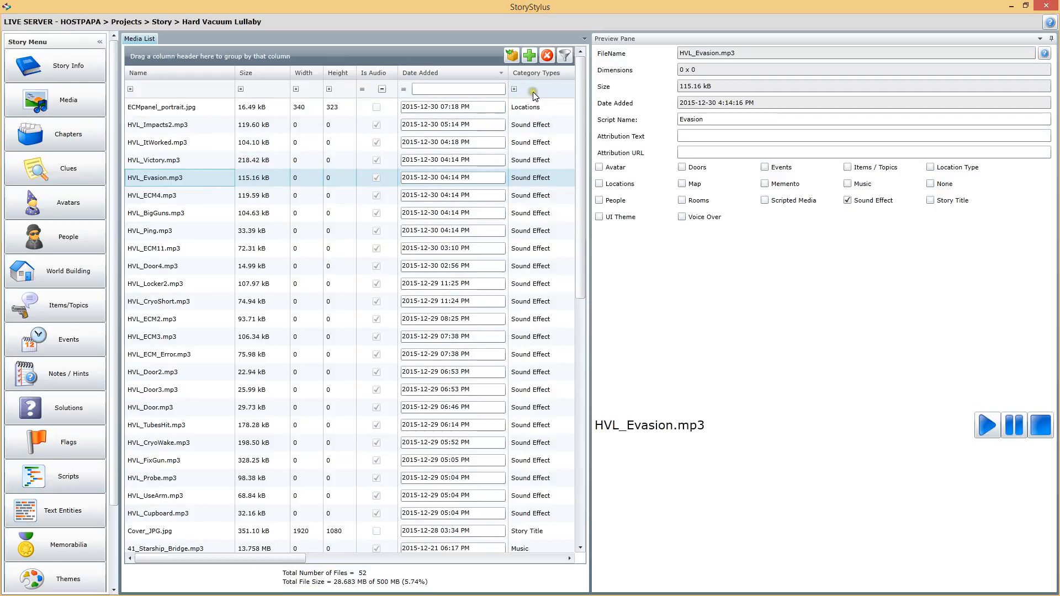
left_click_drag(589, 82, 662, 82)
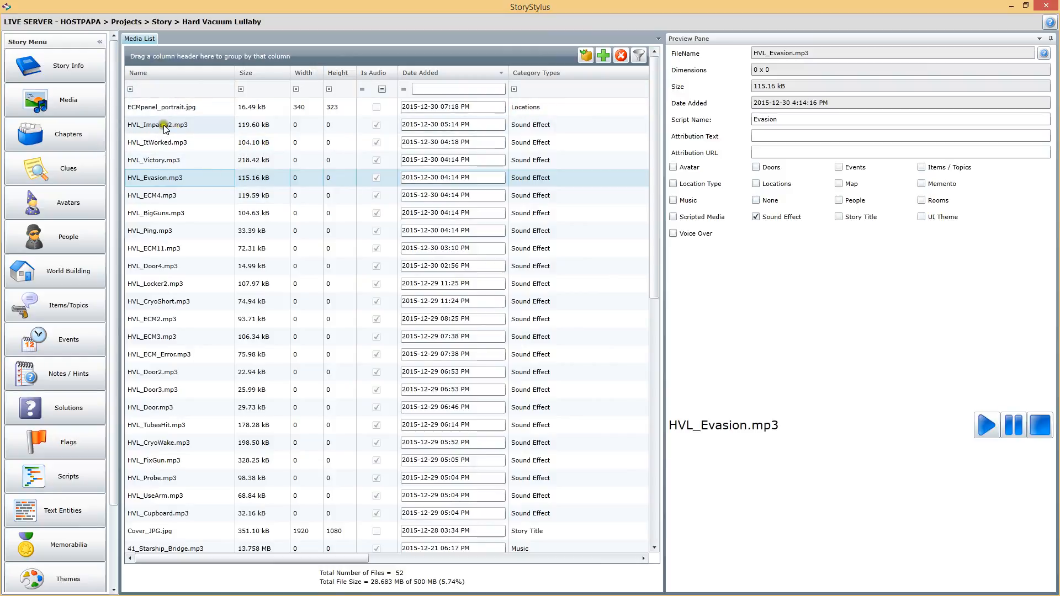
Filter the media names by "Juk", preview juke3.png, and clear the name filter
left_click(170, 90)
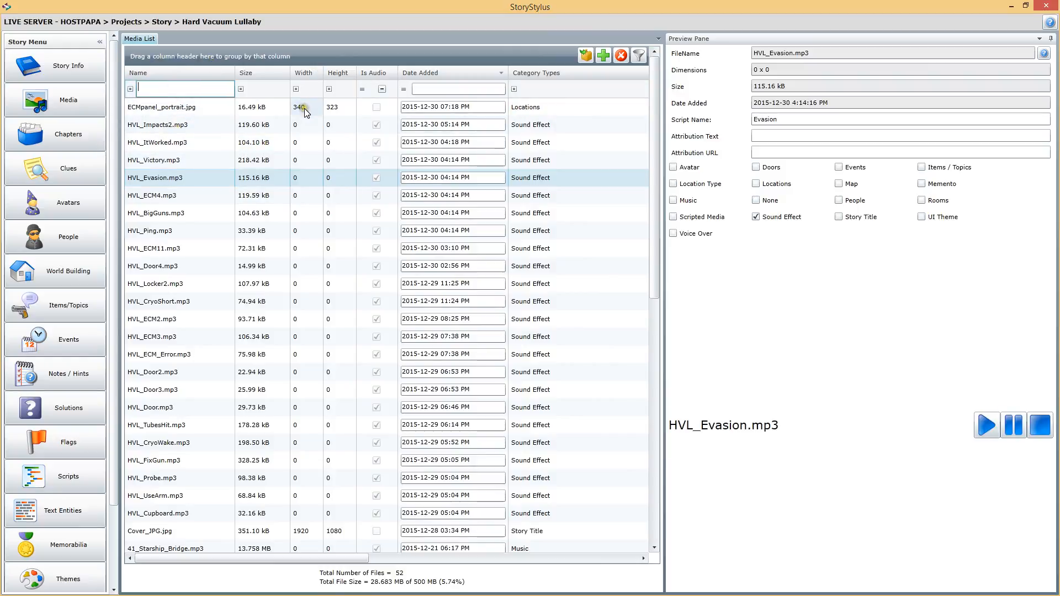
type("J")
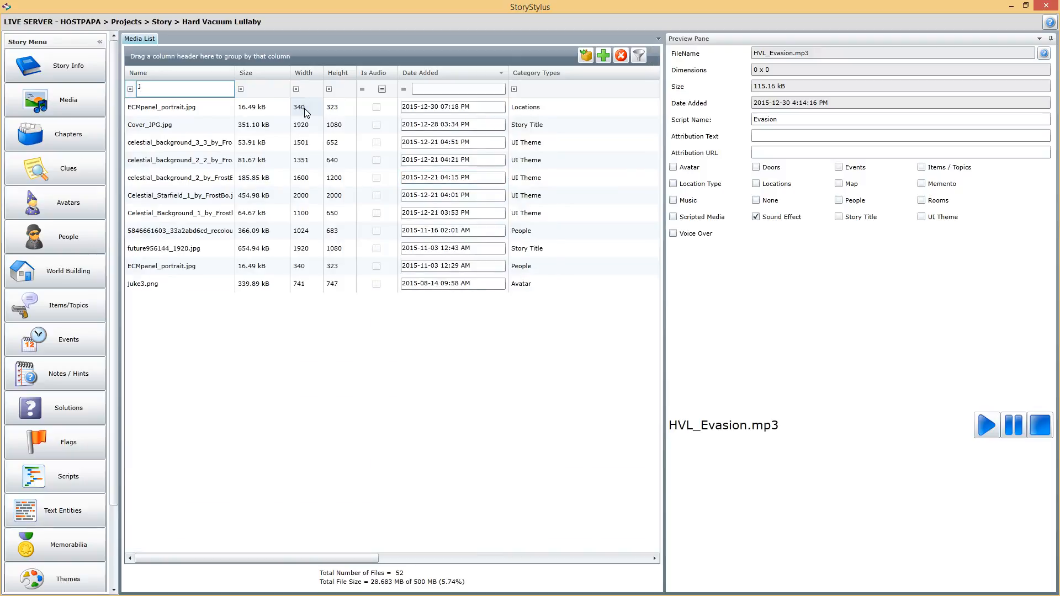
type("uk")
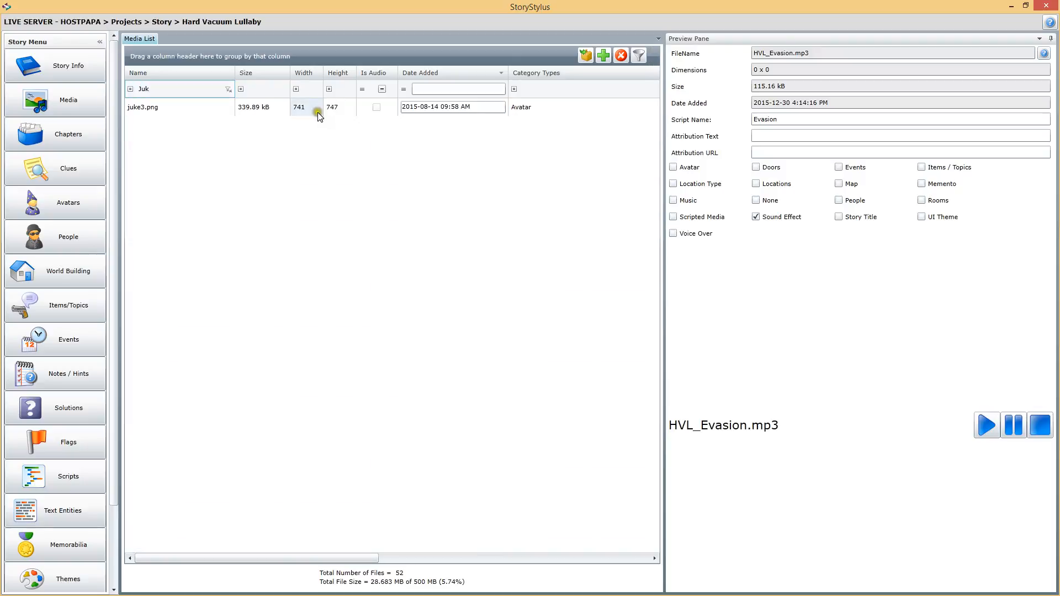
left_click(145, 109)
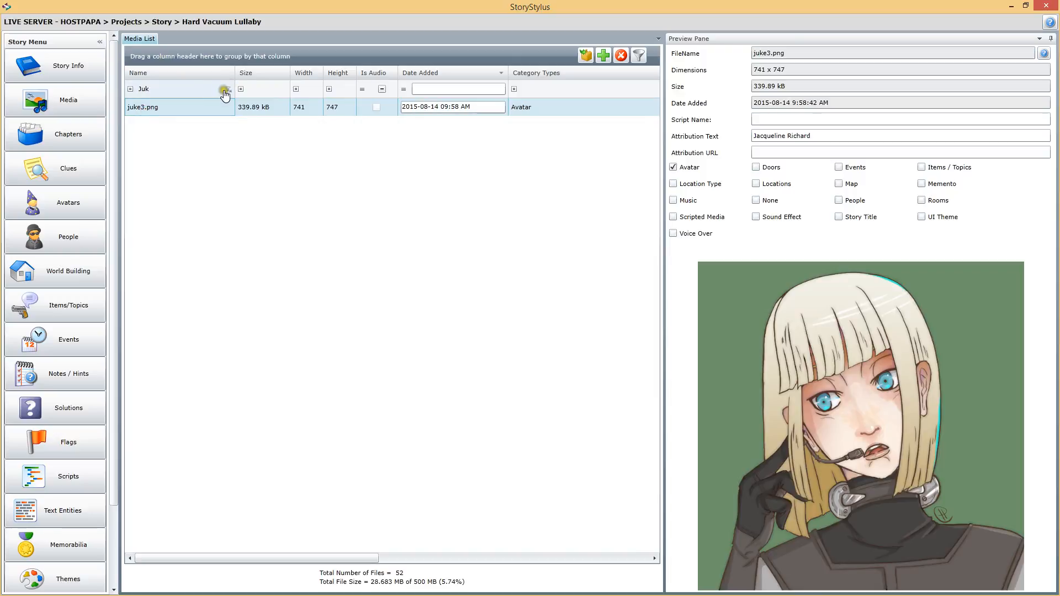
left_click(227, 89)
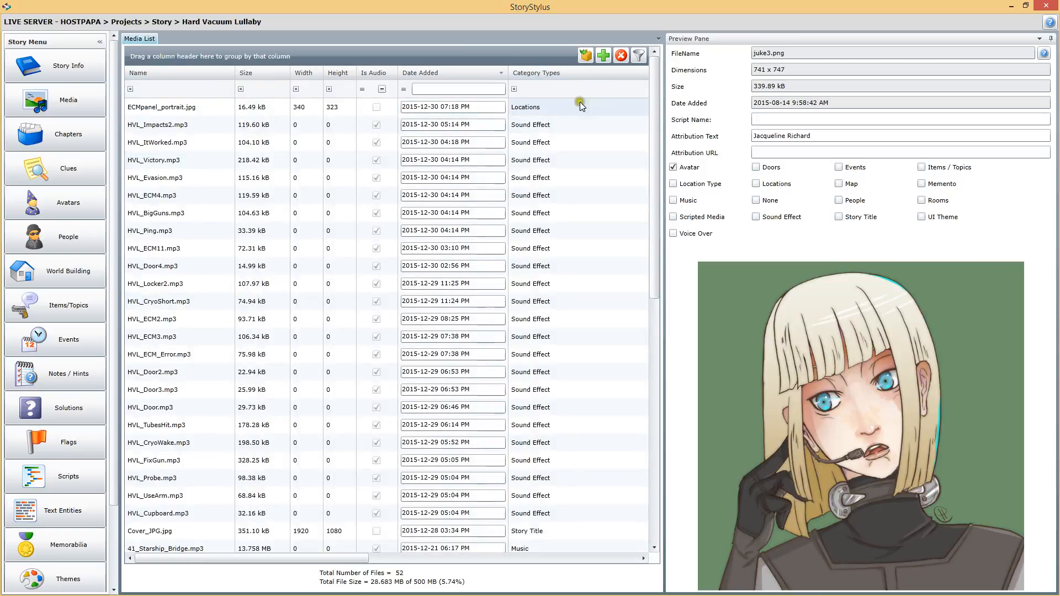
Filter the category types by "Musi" and preview the music file 41_Starship_Bridge.mp3
left_click(565, 90)
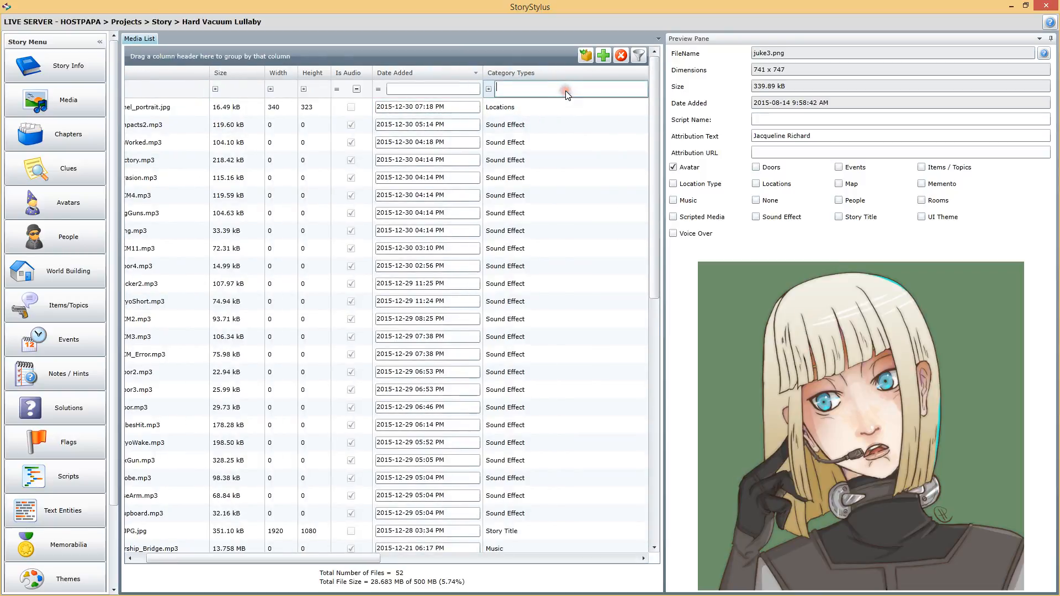
type("Musi")
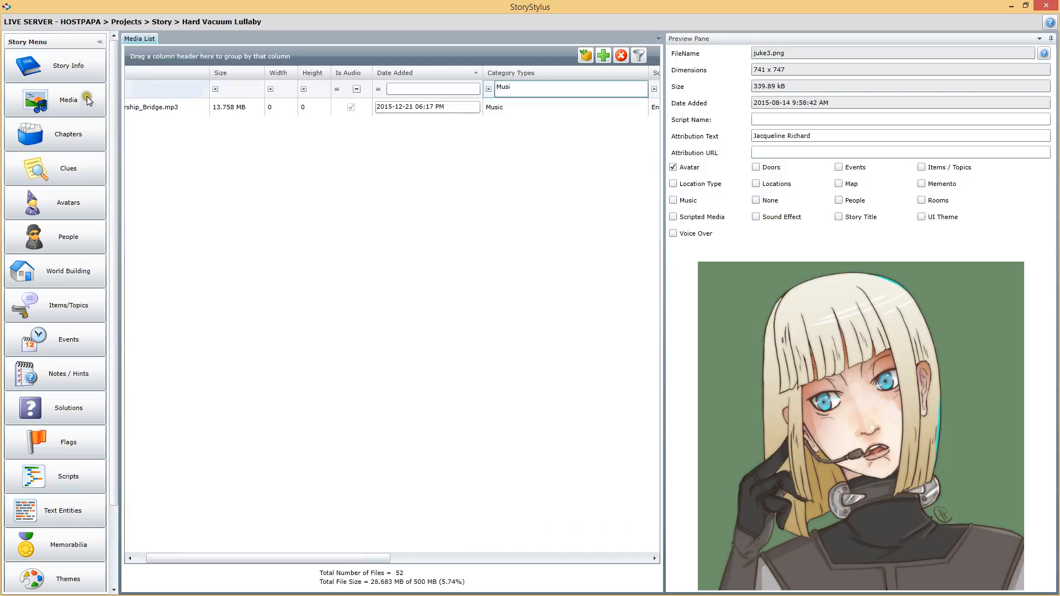
left_click(164, 104)
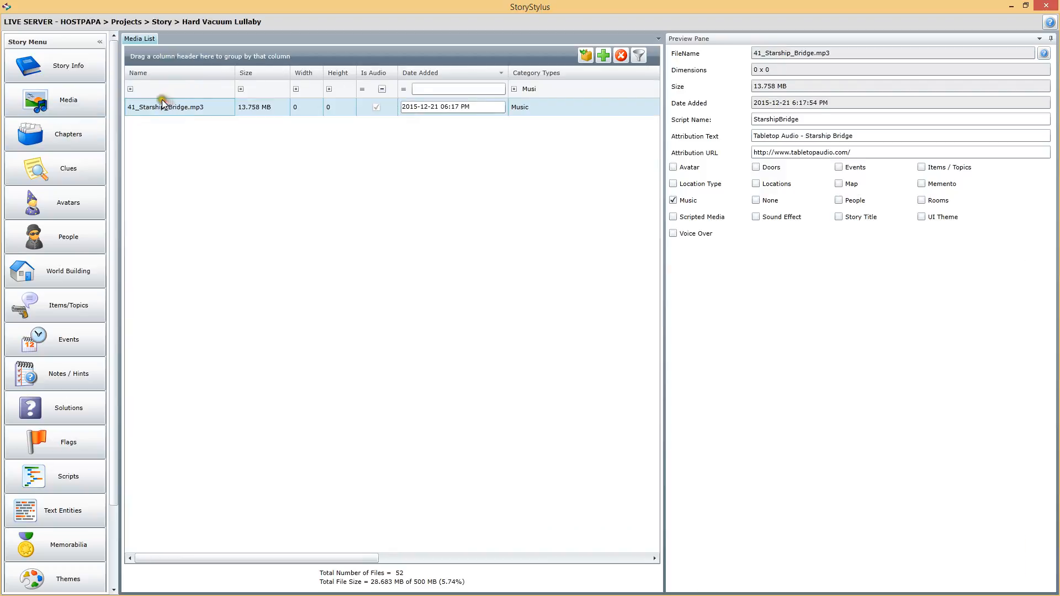
Clear the category types filter so that all media files are listed again
left_click(575, 90)
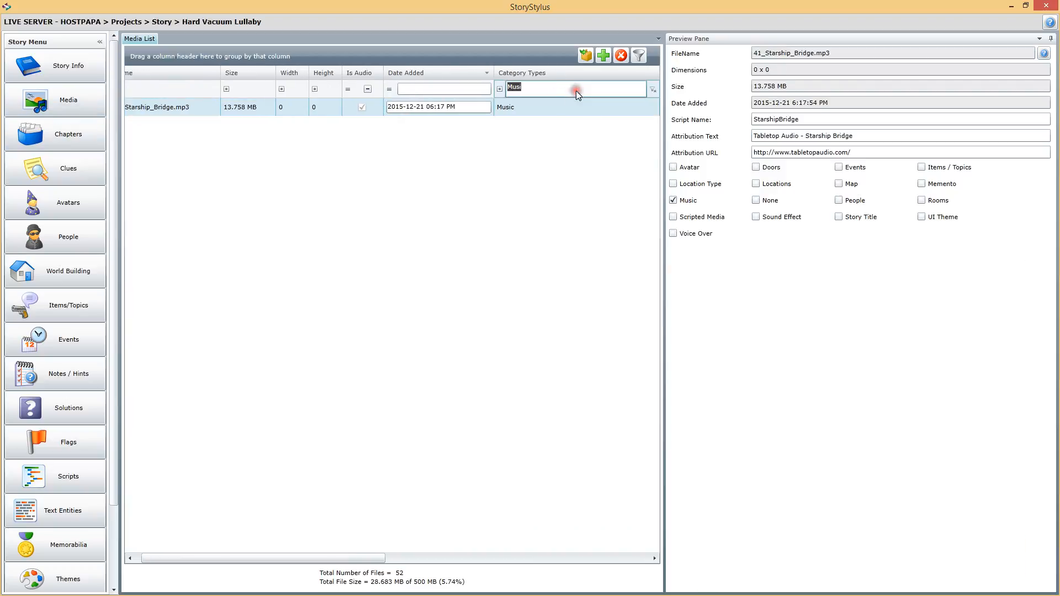
left_click(183, 110)
left_click(252, 74)
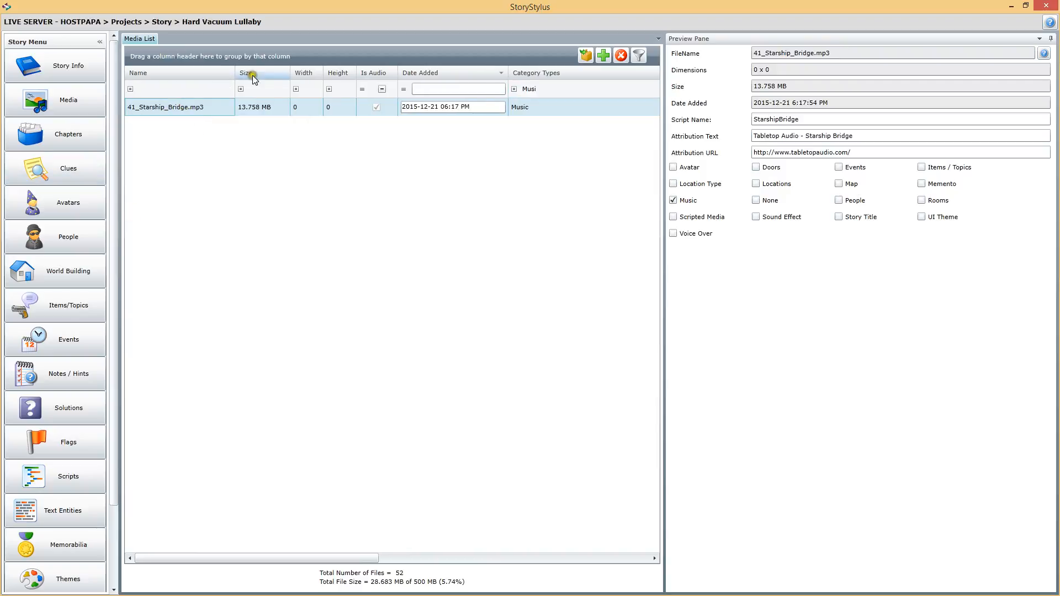
left_click(539, 92)
key("BackSpace")
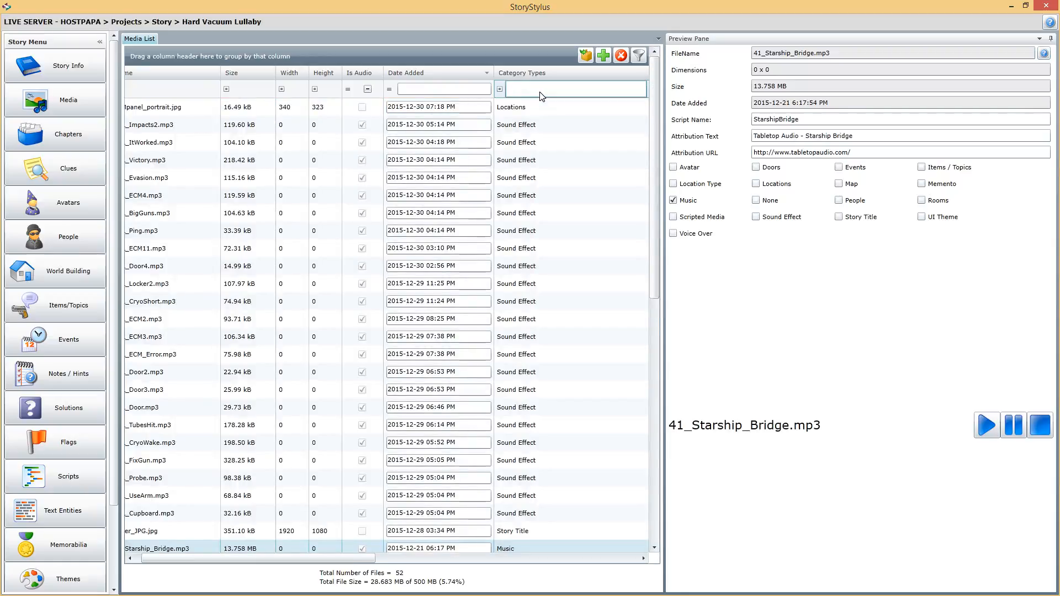
Preview the Locations image ECMpanel_portrait.jpg from the media list
left_click(161, 126)
left_click(165, 110)
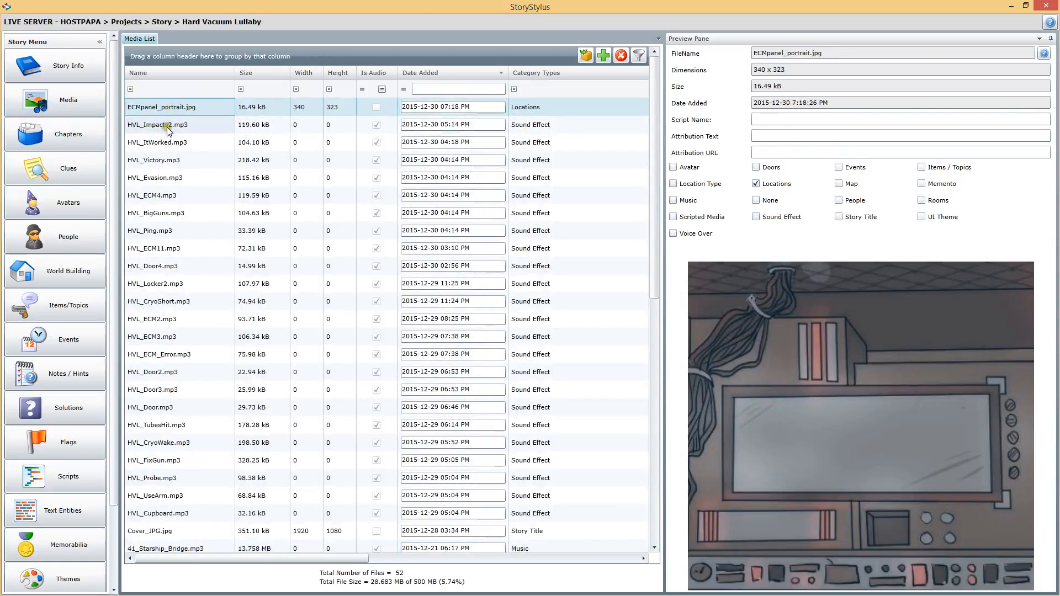
Preview the sound effect HVL_Impacts2.mp3 and bring up the Media Guide document
left_click(161, 126)
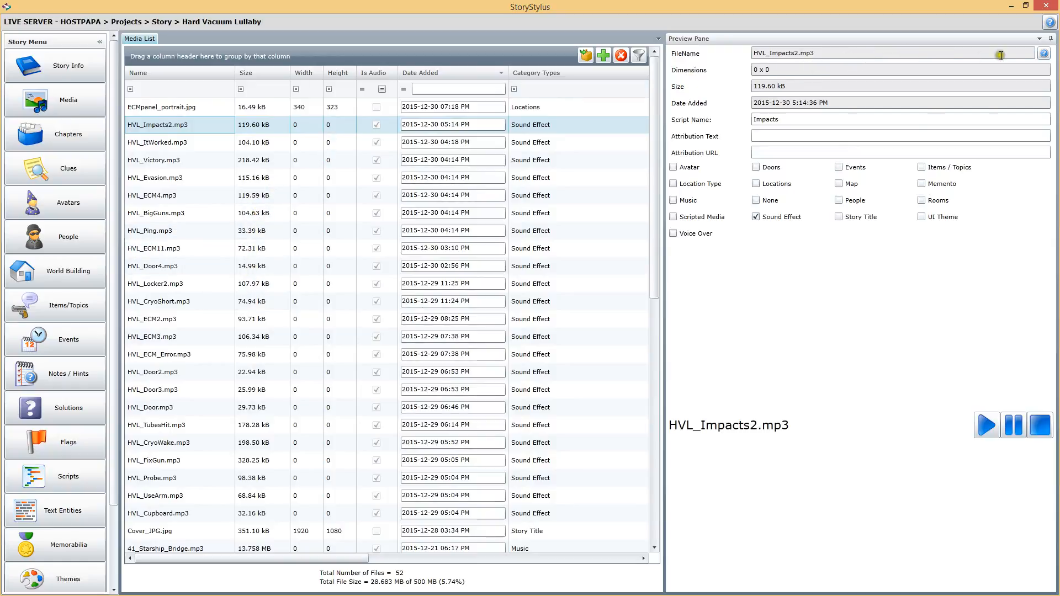
left_click(1045, 55)
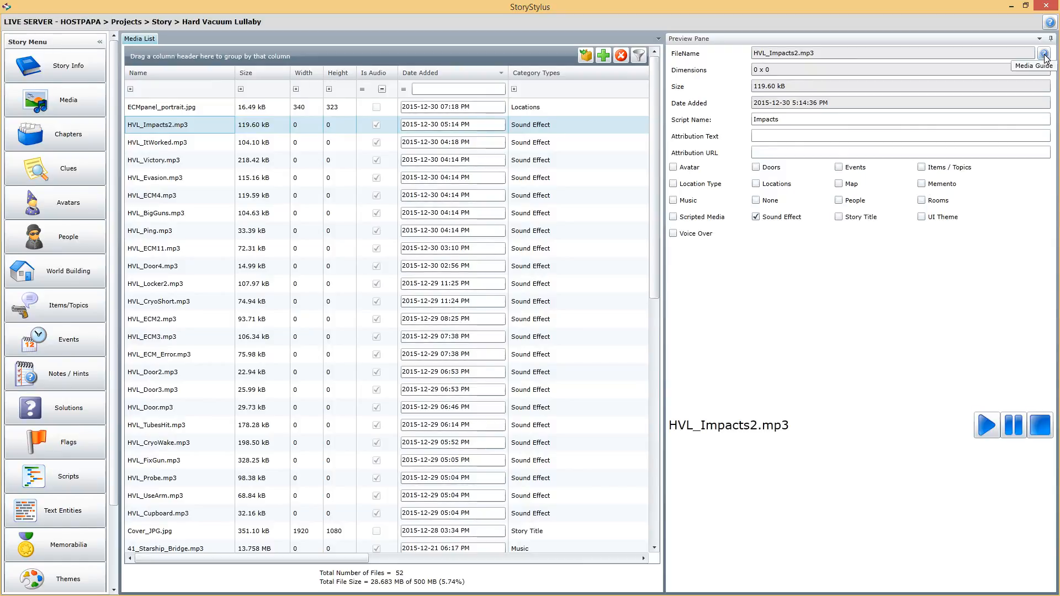
left_click(1045, 55)
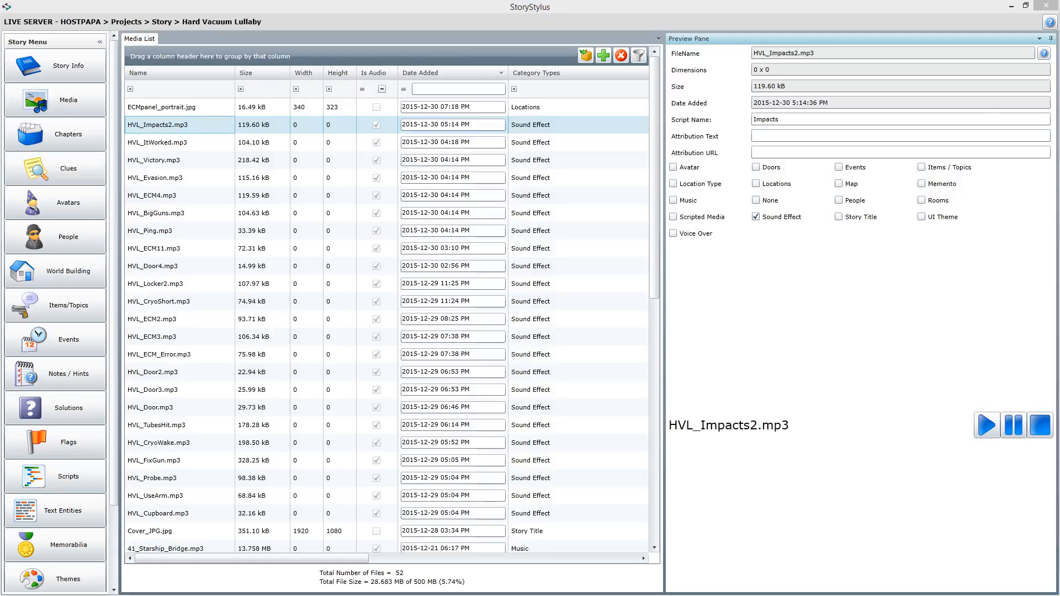
left_click_drag(1059, 77, 557, 23)
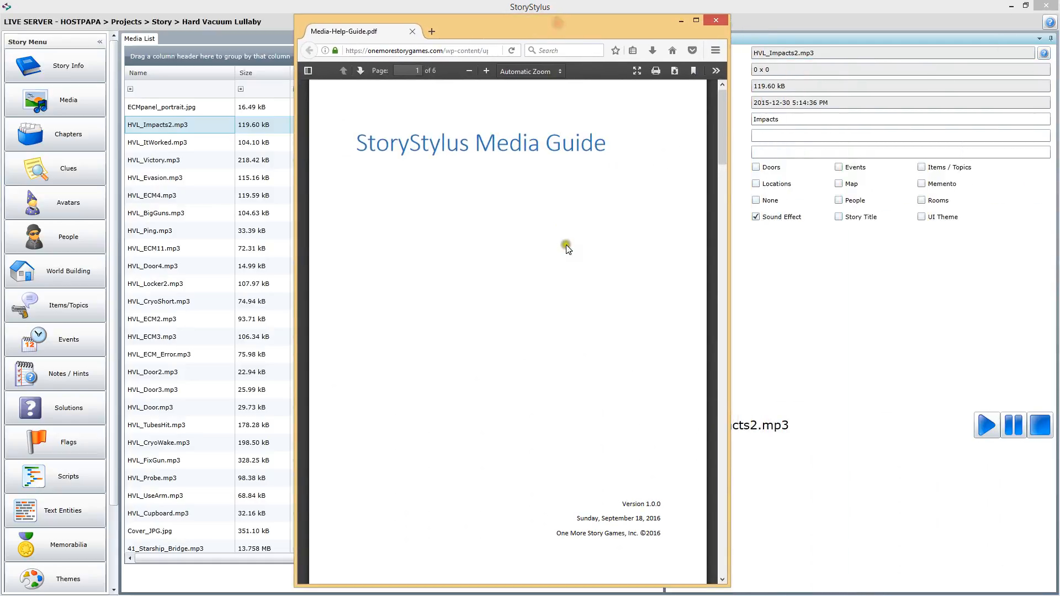
Find the Media Sizes page in the Media Guide and show it in full-screen presentation mode
scroll(567, 249, "down", 10)
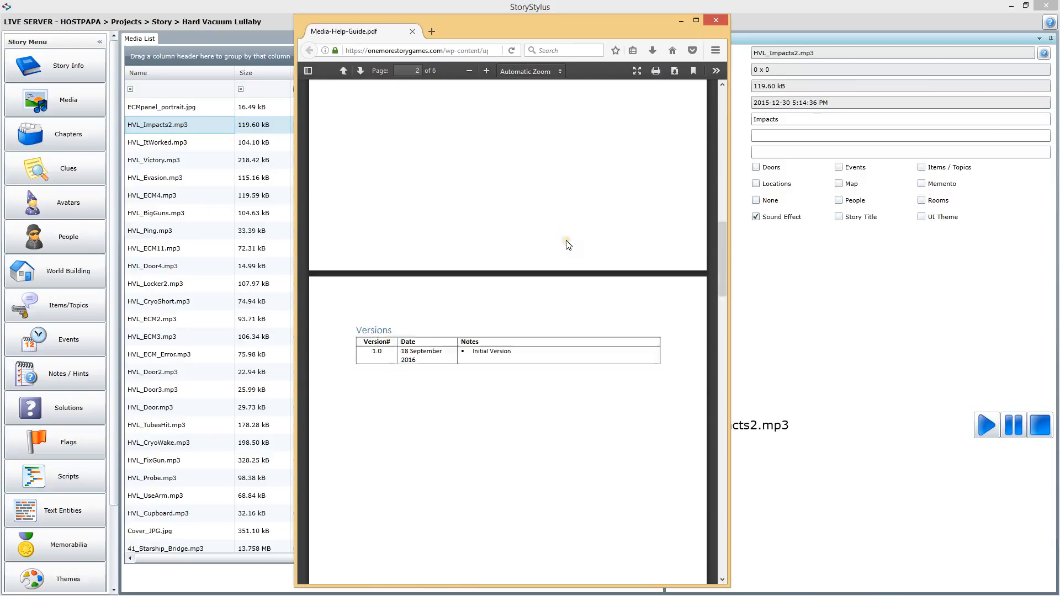
scroll(570, 241, "down", 10)
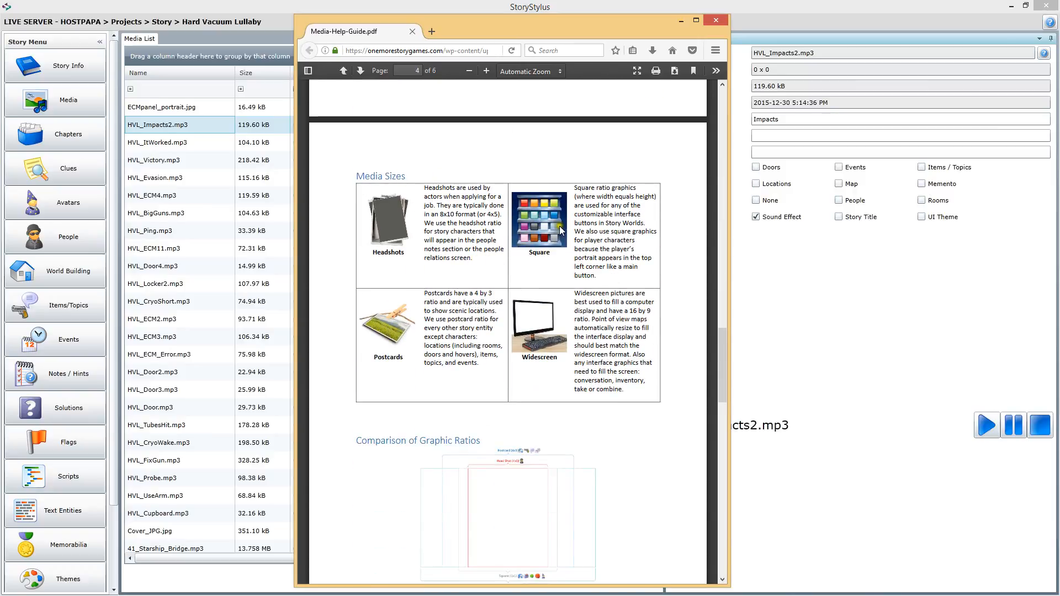
scroll(563, 238, "down", 3)
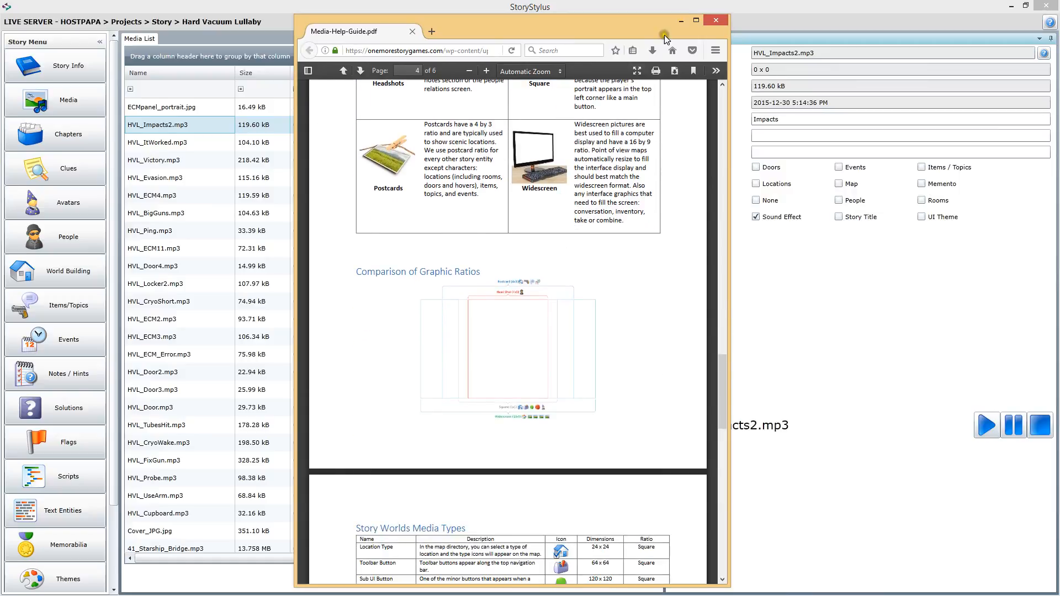
left_click(696, 20)
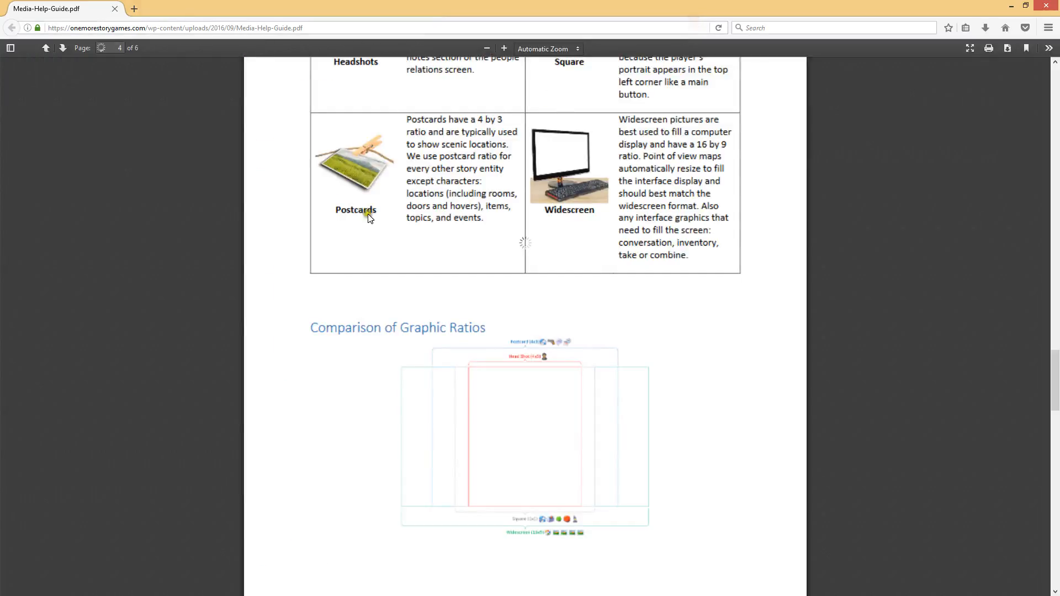
left_click(972, 48)
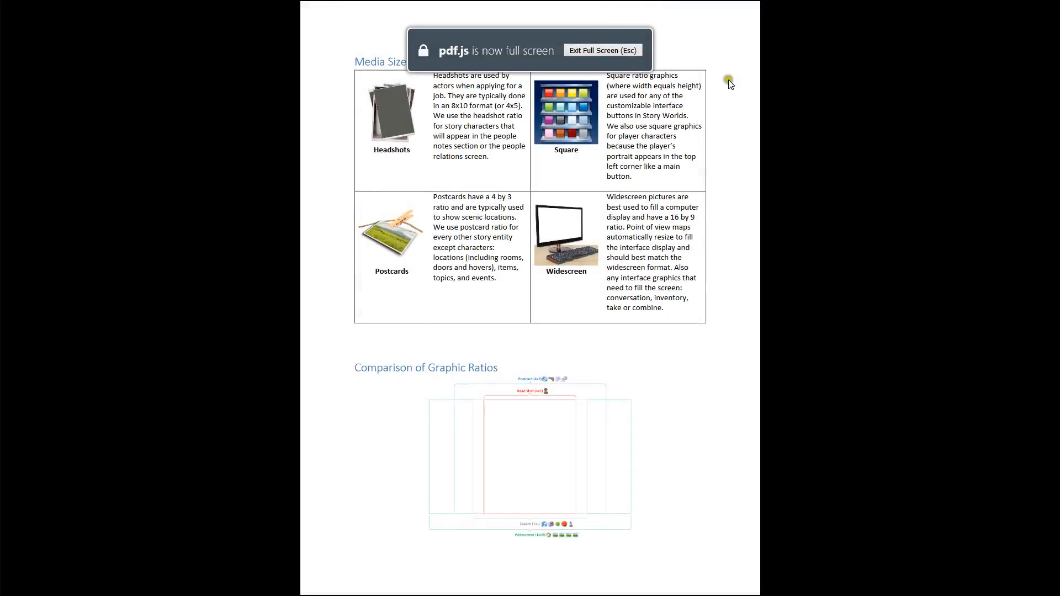
Page through the media types and upload instructions, return to Media Sizes, and minimize the guide to get back to StoryStylus
left_click(673, 191)
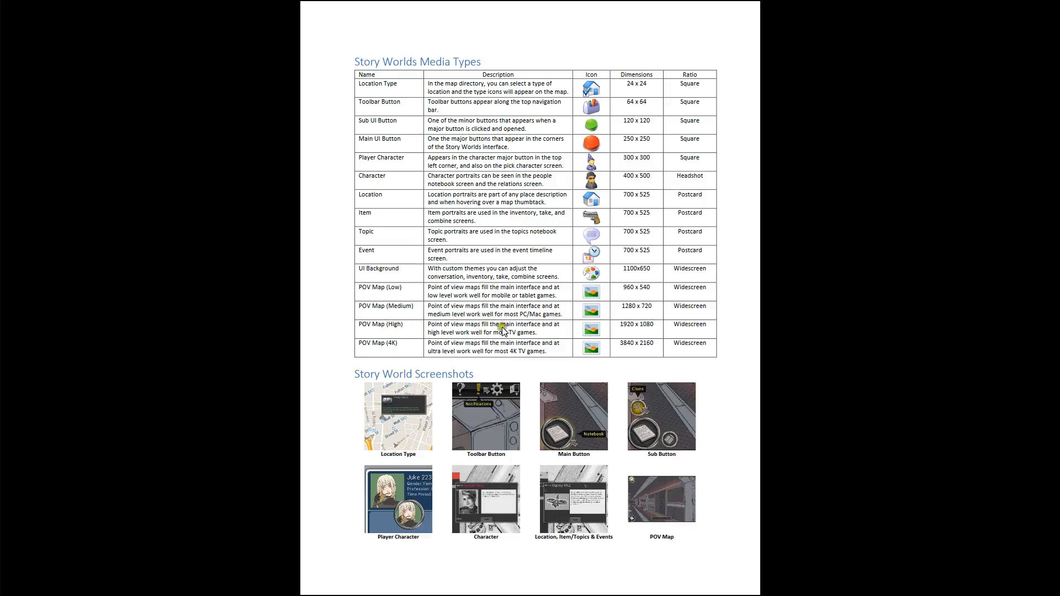
left_click(495, 365)
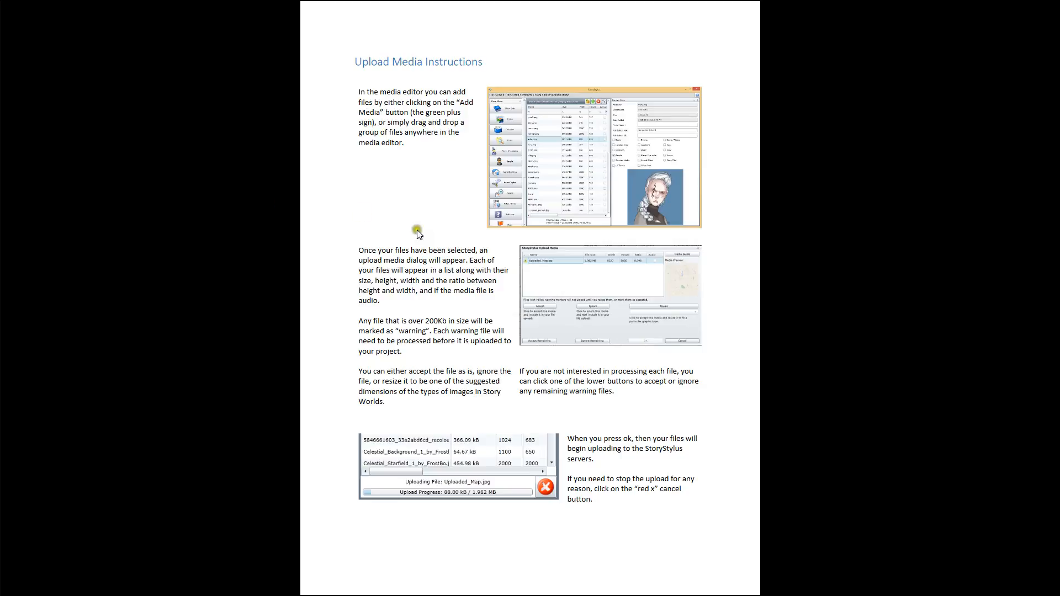
key("Left")
key("Left")
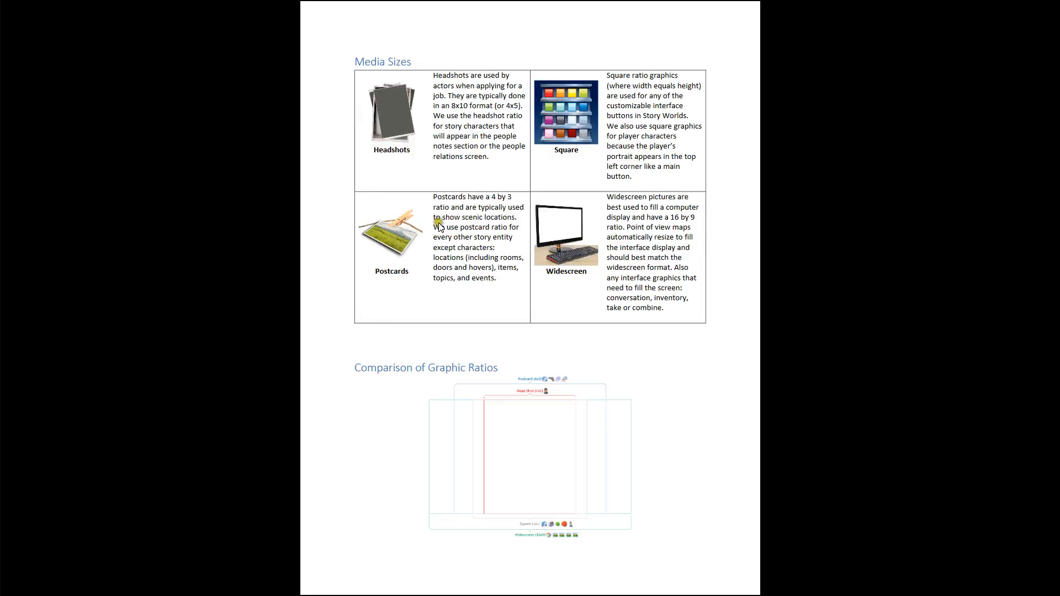
key("Escape")
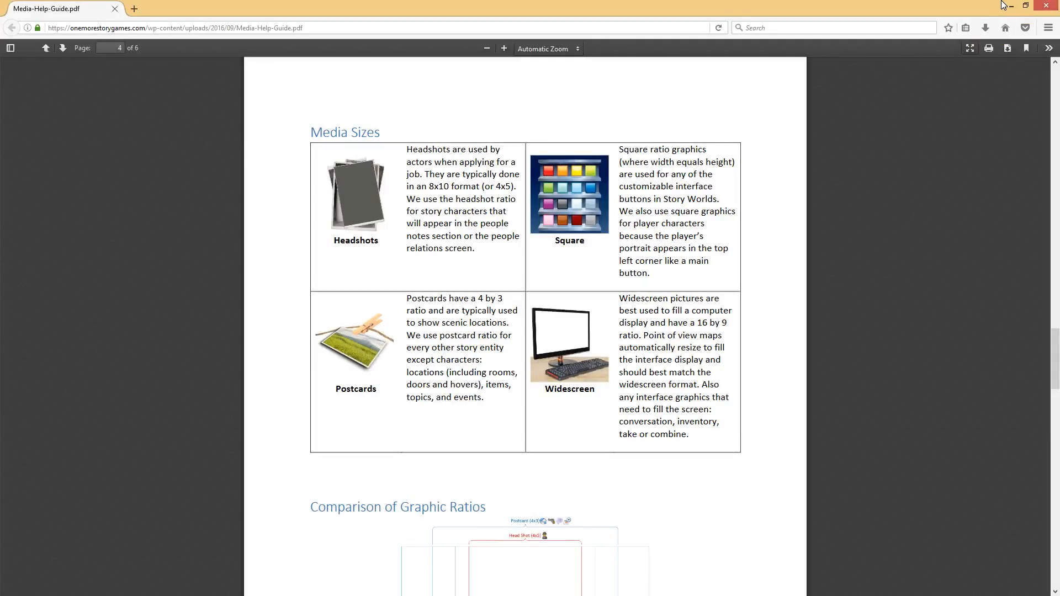
left_click(1012, 6)
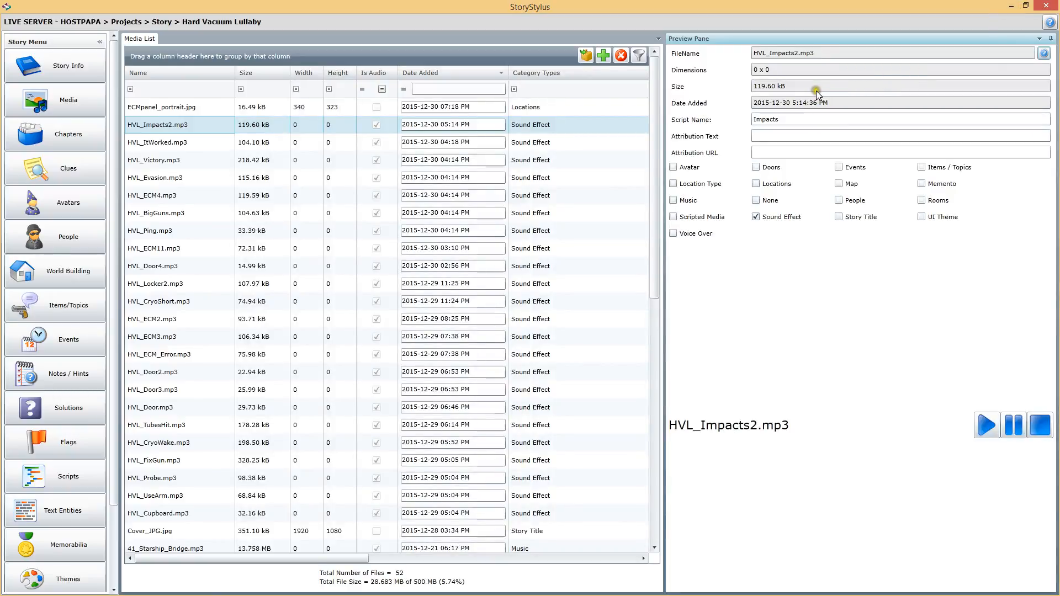
Restore the StoryStylus window to a smaller size, collapse the story menu, and widen the window and media list until Category Types shows
left_click(1026, 6)
left_click_drag(509, 23, 393, 18)
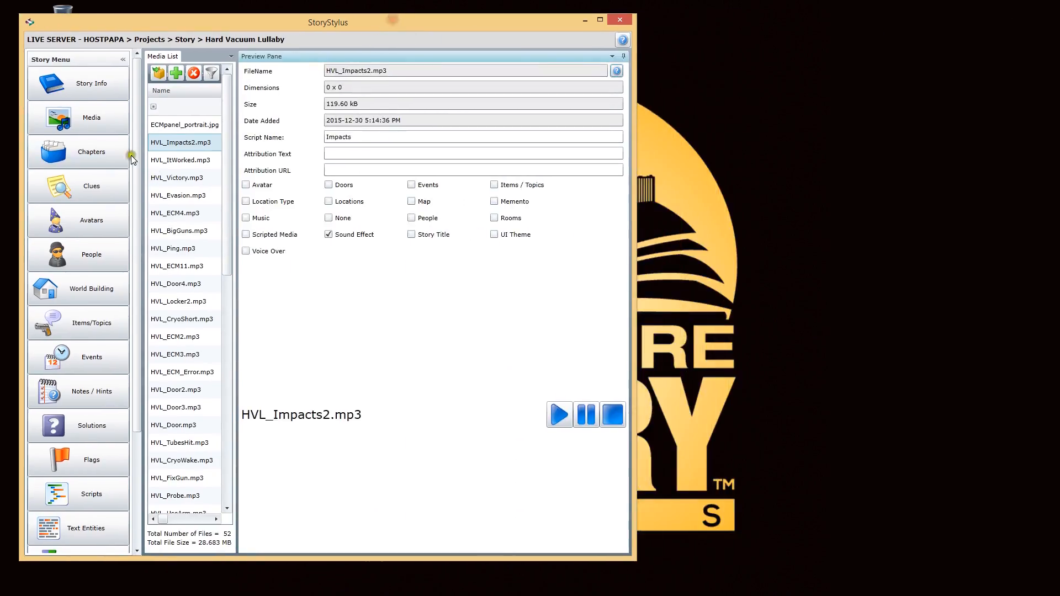
left_click_drag(237, 165, 407, 147)
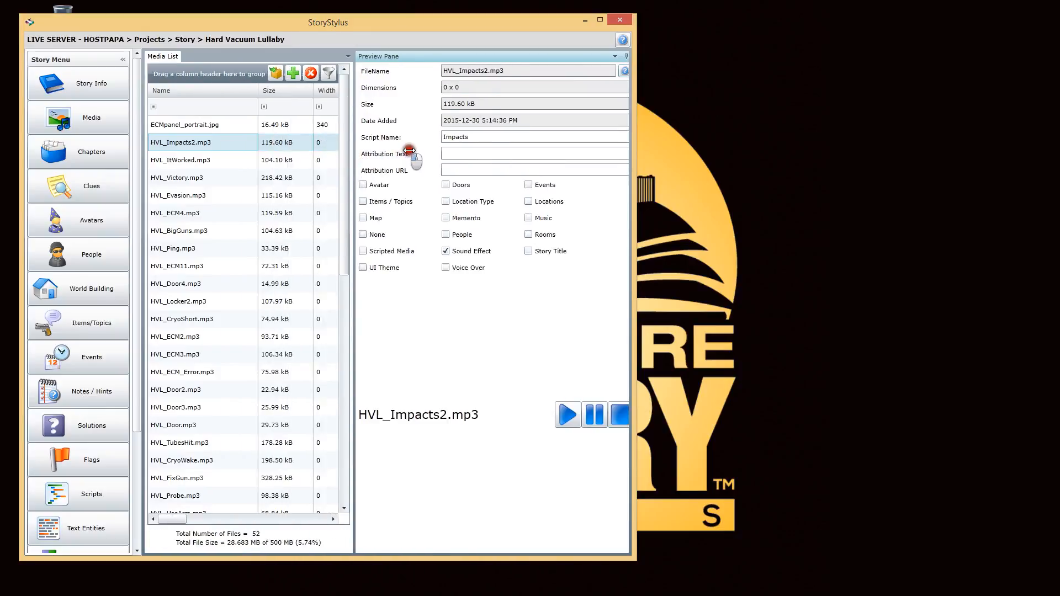
left_click(124, 59)
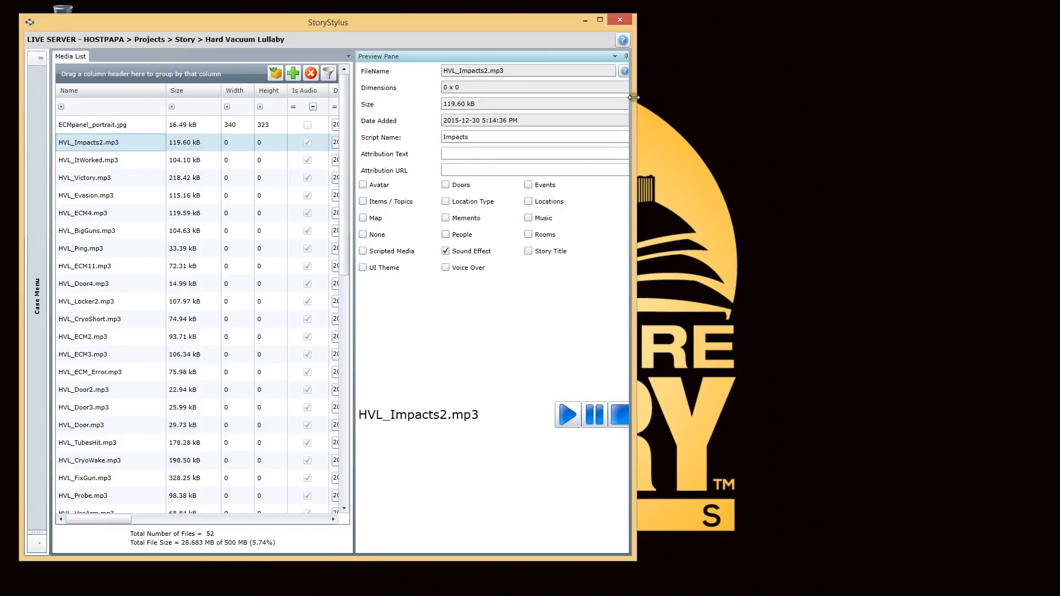
left_click_drag(636, 97, 794, 101)
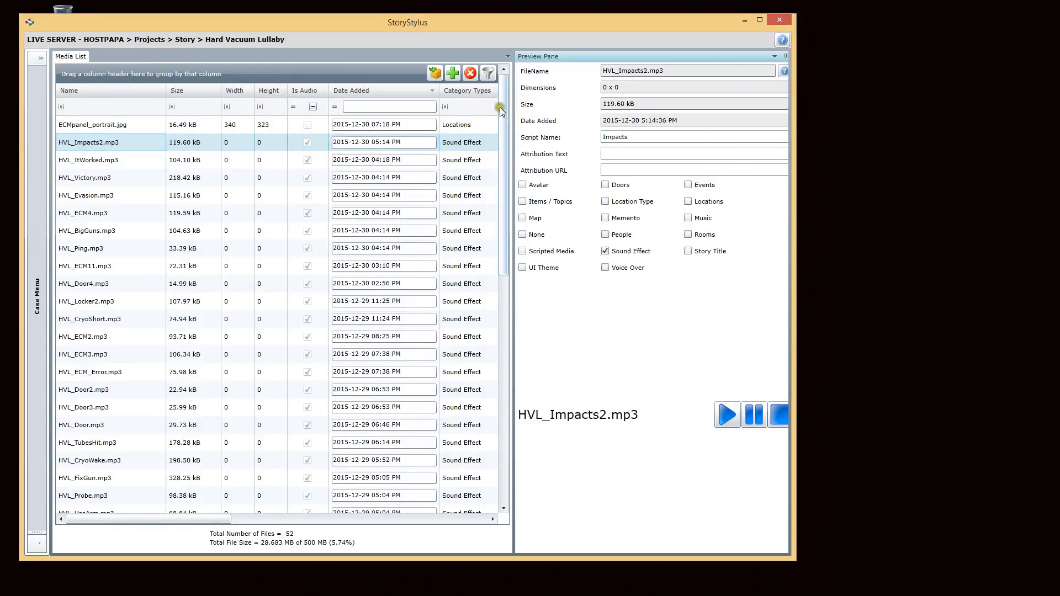
Preview juke3.png from the end of the media list and widen the preview pane to fit its details
left_click_drag(503, 108, 502, 489)
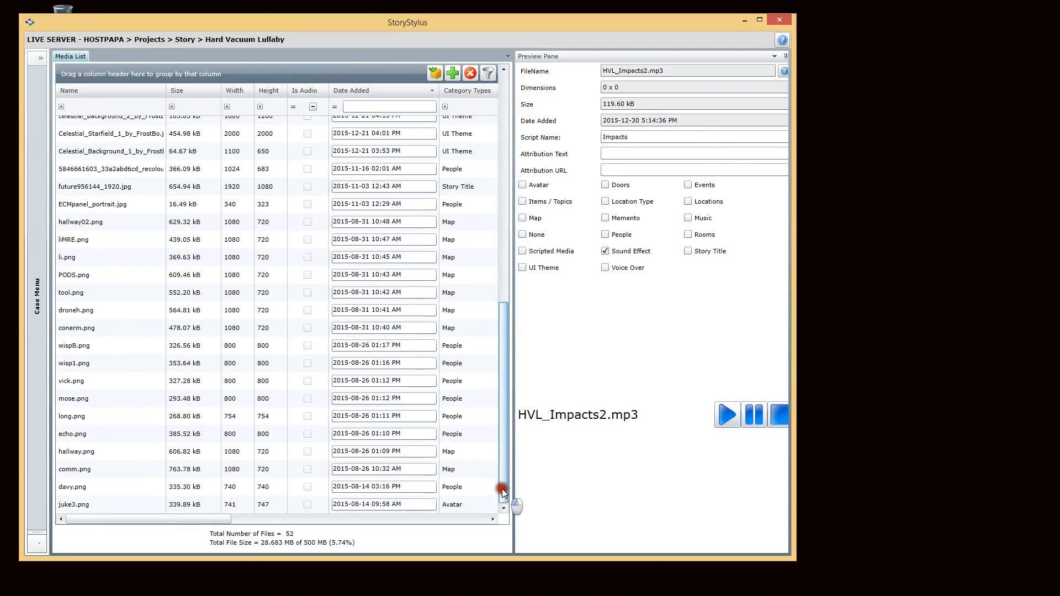
left_click(75, 509)
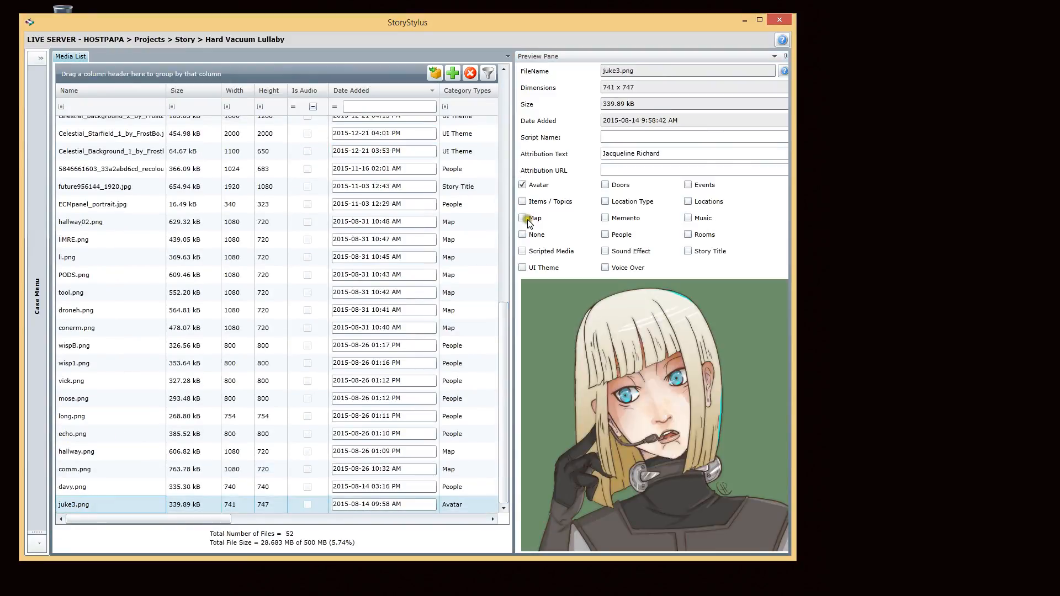
left_click_drag(513, 203, 449, 218)
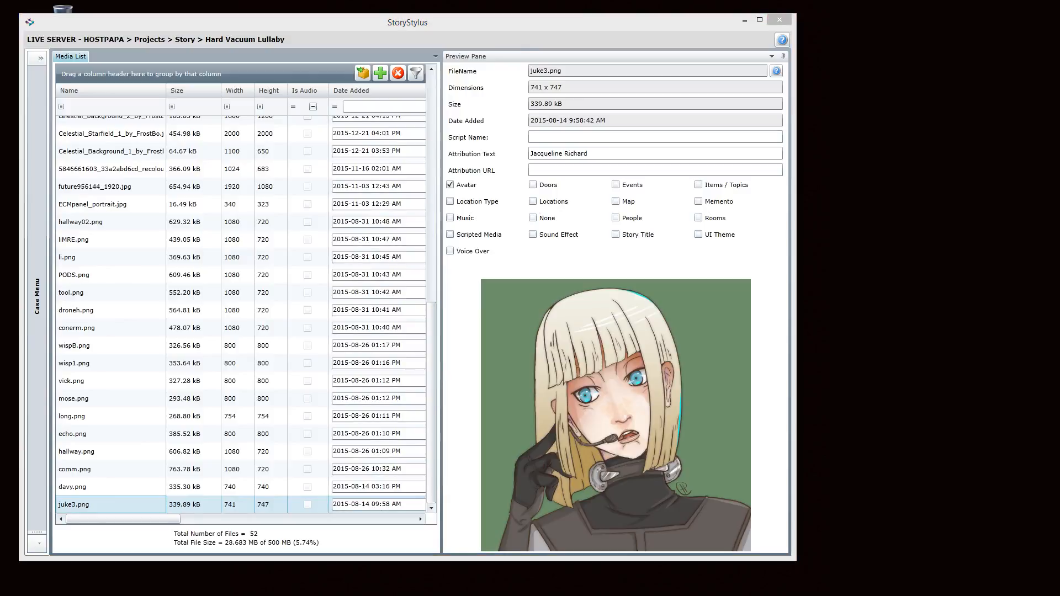
Try uploading juke4.png from the Tutorial_01 folder by dropping it onto the media list, and cancel the upload
left_click_drag(1059, 126, 806, 58)
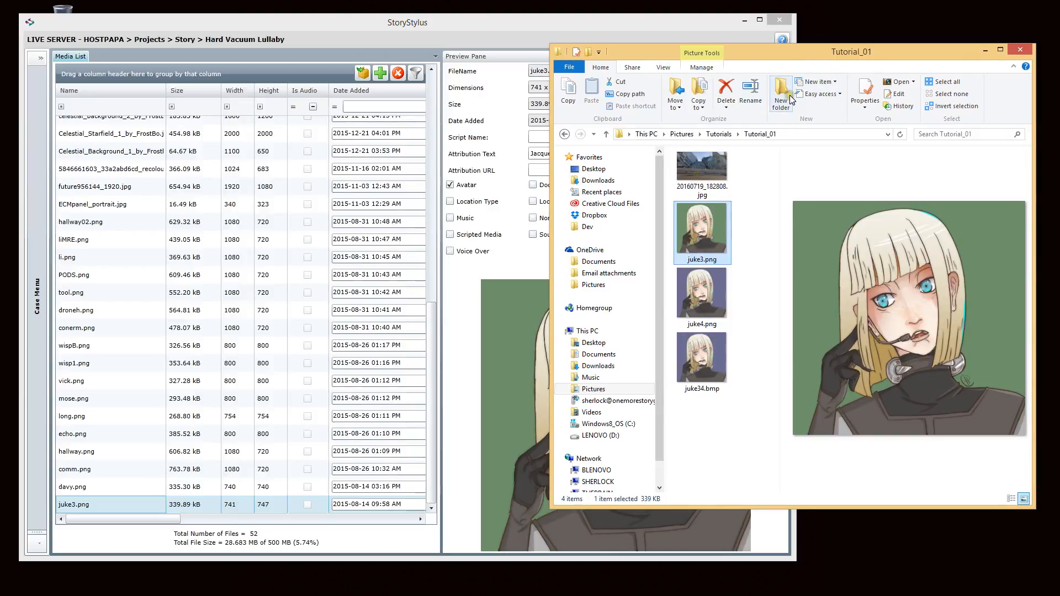
left_click(697, 295)
mouse_move(699, 299)
left_mouse_down()
mouse_move(579, 425)
mouse_move(452, 299)
left_mouse_up()
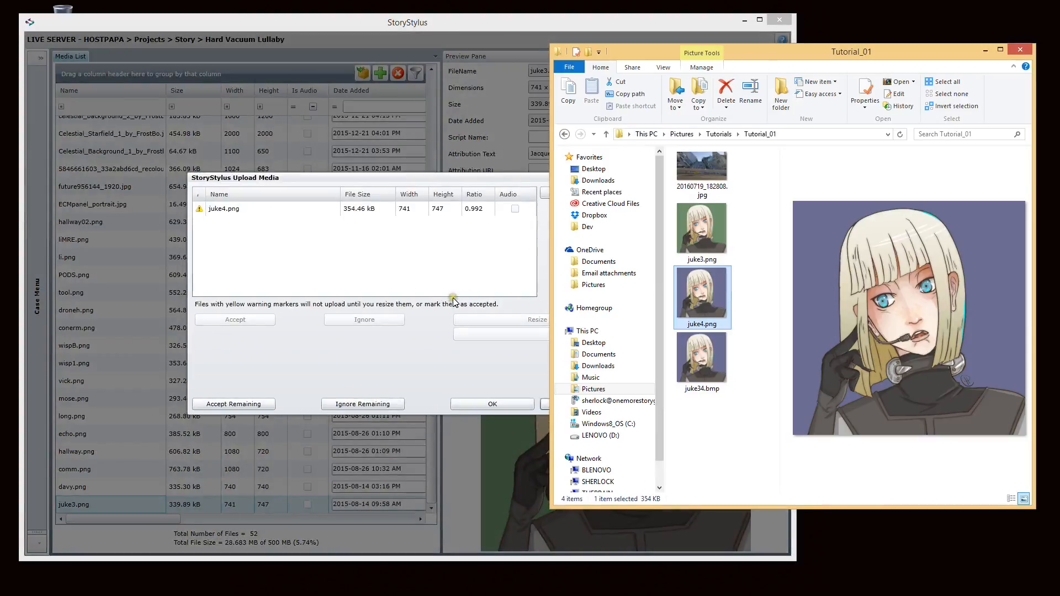
left_click(496, 20)
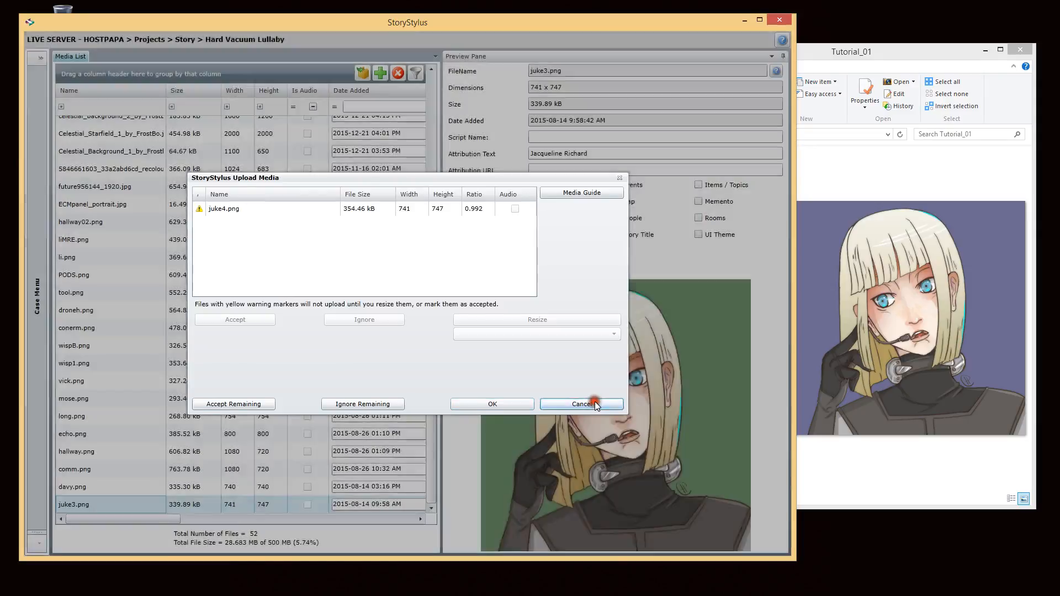
left_click(595, 403)
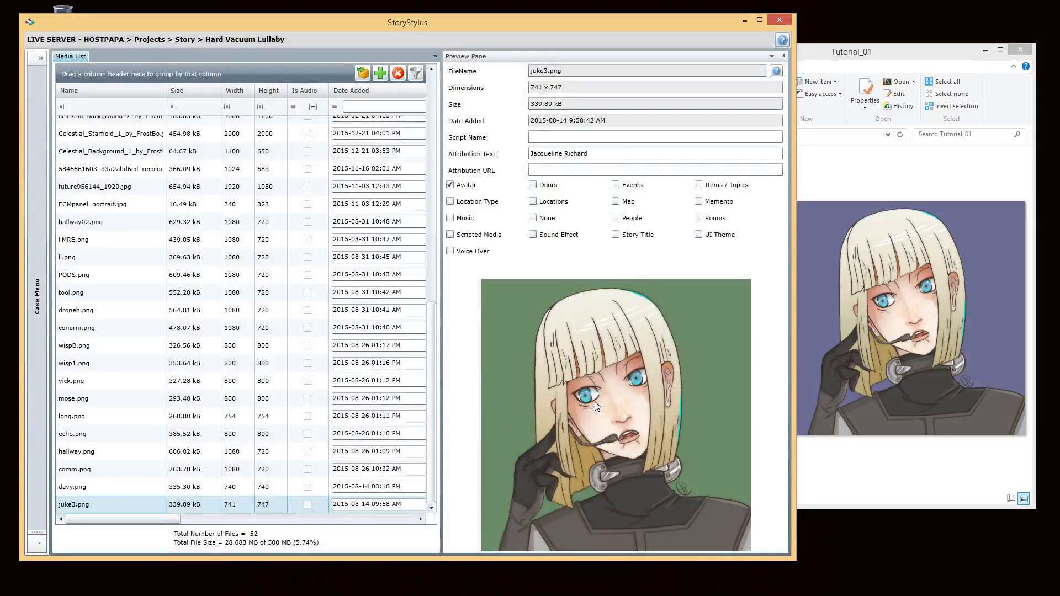
Add juke4.png from Pictures > Tutorials > Tutorial_01 as a new media file to upload
left_click(380, 74)
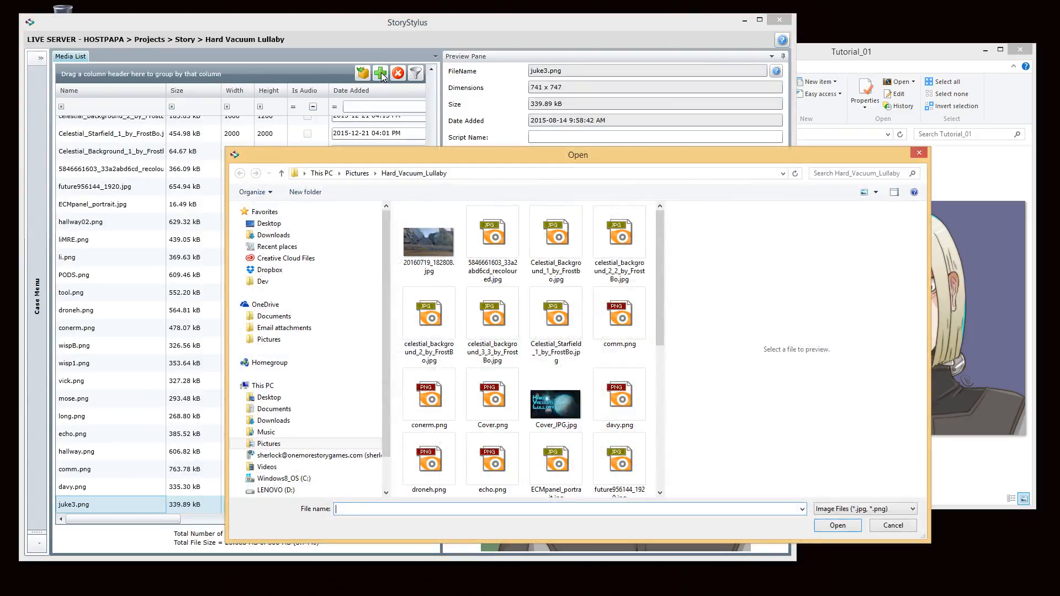
left_click(358, 174)
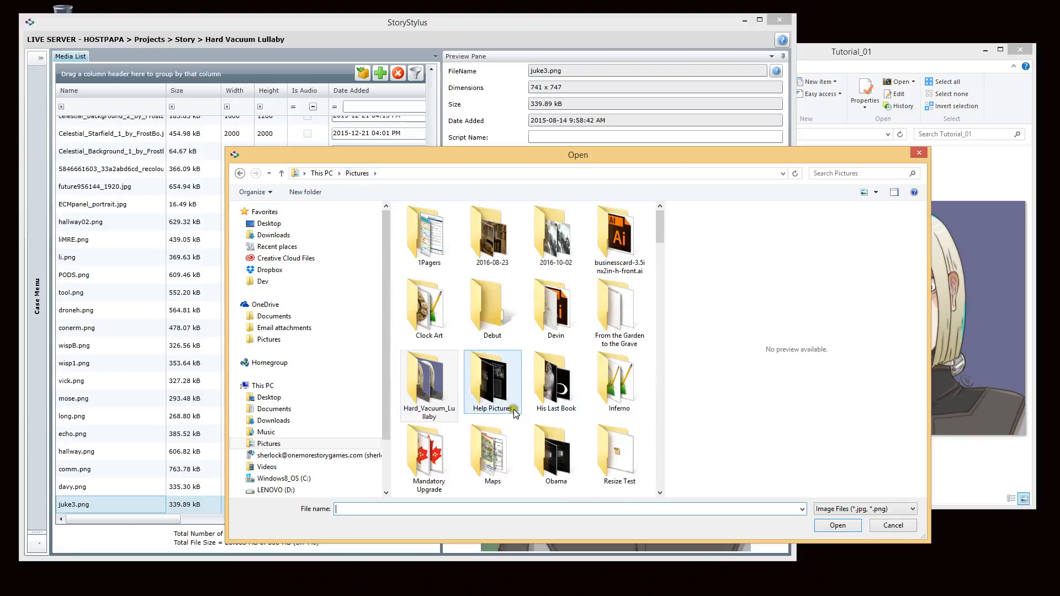
left_click_drag(660, 226, 659, 290)
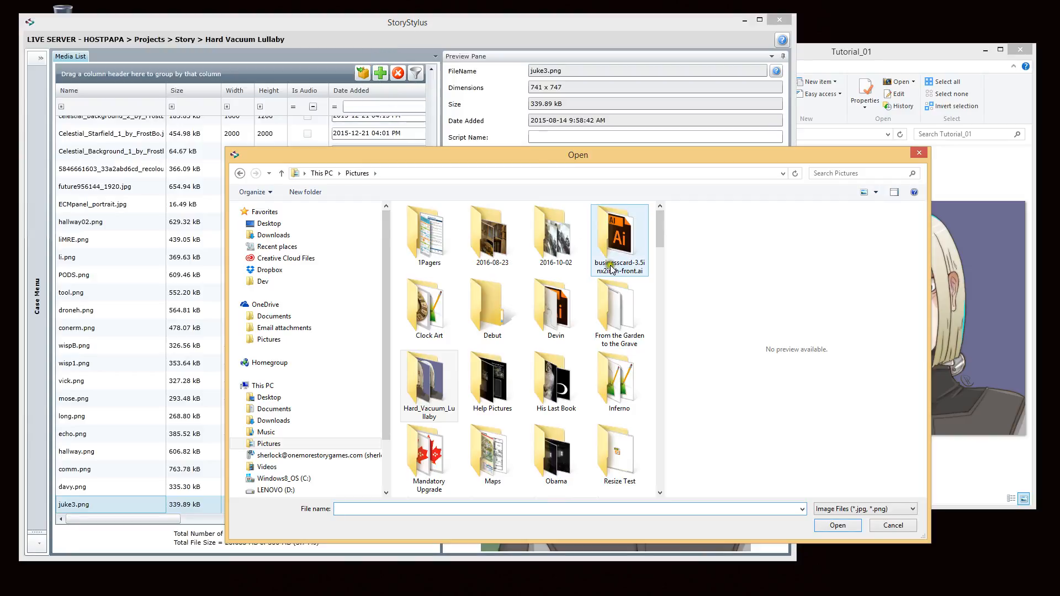
mouse_move(663, 219)
left_mouse_down()
mouse_move(663, 472)
mouse_move(667, 232)
left_mouse_up()
double_click(611, 420)
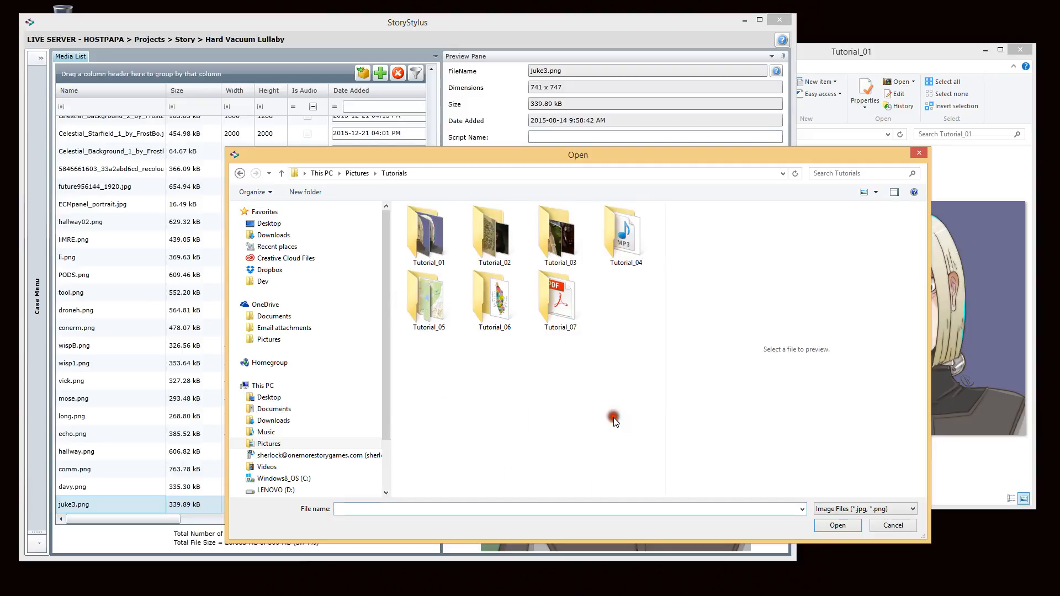
double_click(422, 218)
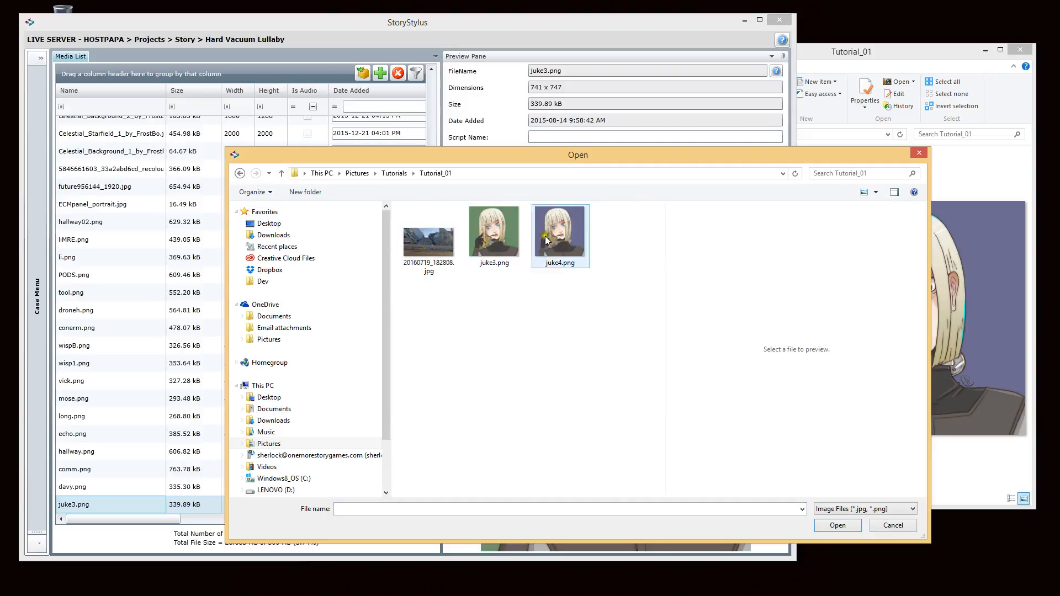
left_click(559, 233)
left_click(835, 525)
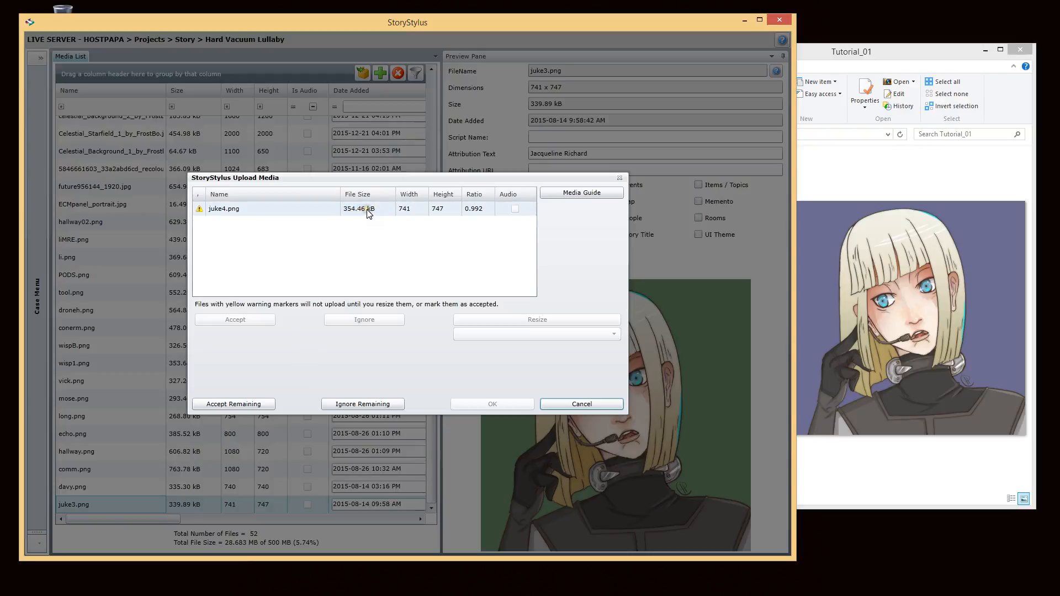
Examine the file size, dimensions and ratio of juke4.png in the upload list and select it to show its preview
left_click(367, 227)
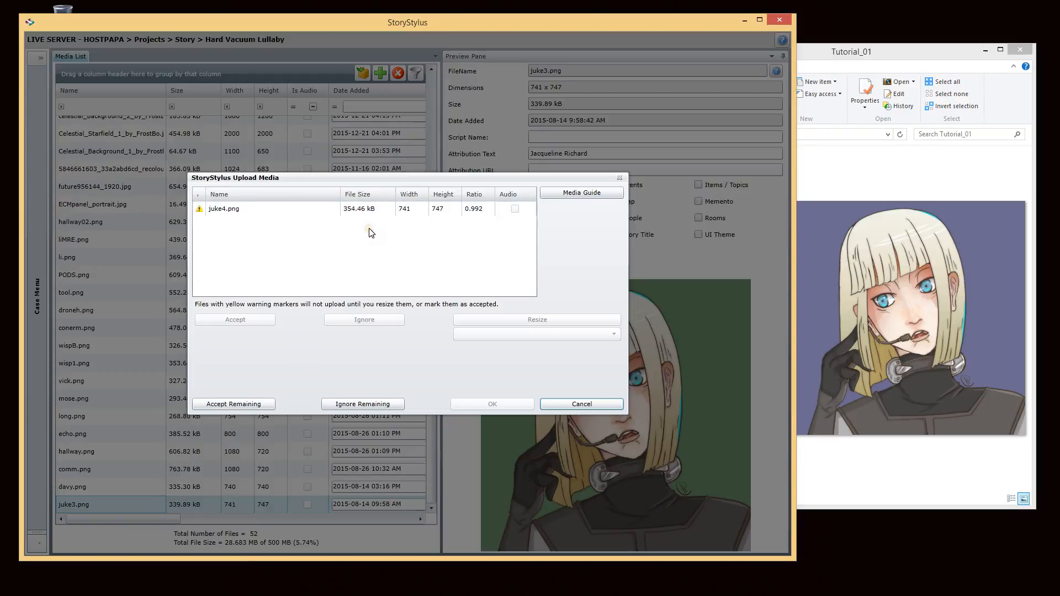
left_click(412, 213)
left_click(480, 209)
left_click(422, 272)
left_click(426, 263)
left_click(472, 211)
left_click(221, 208)
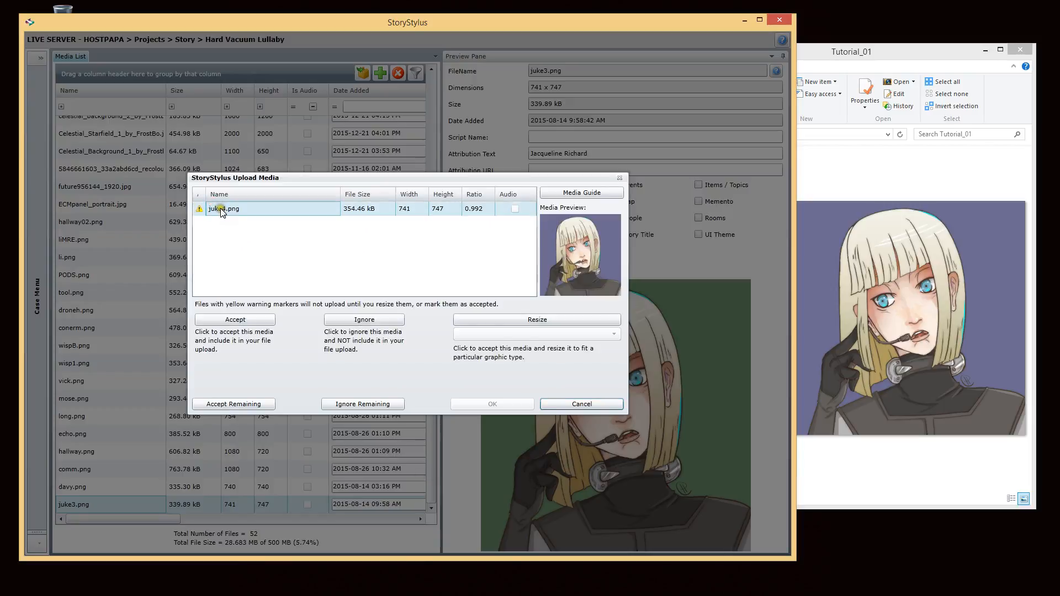
Mark juke4.png as accepted for upload, and switch its status to ignored
left_click(583, 191)
left_click(247, 321)
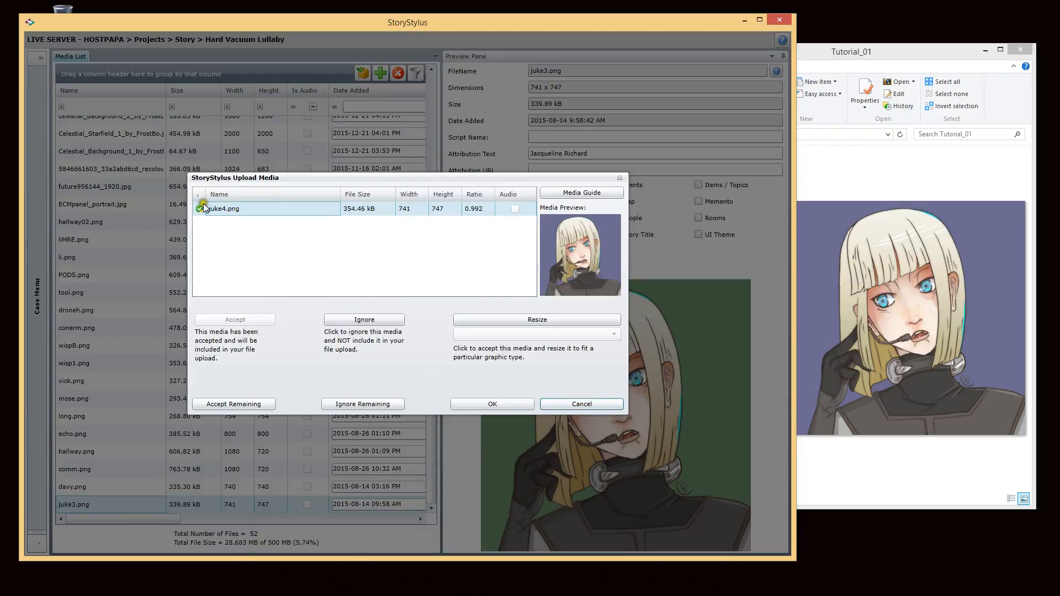
mouse_move(200, 207)
left_click(371, 321)
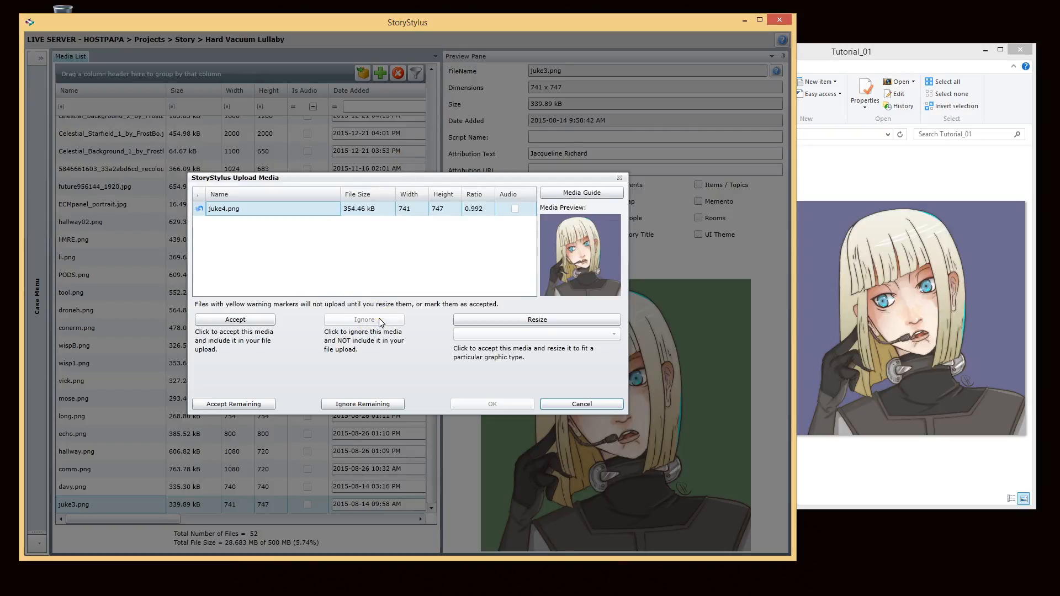
Set juke4.png to be resized on upload as a Player Character Picture (300x300)
left_click(544, 325)
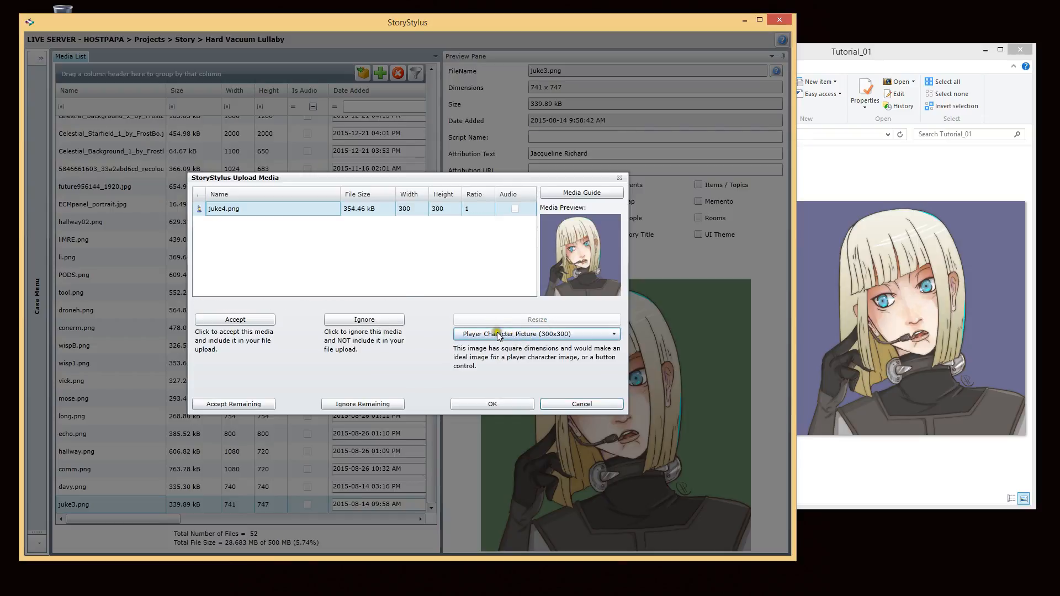
left_click(529, 334)
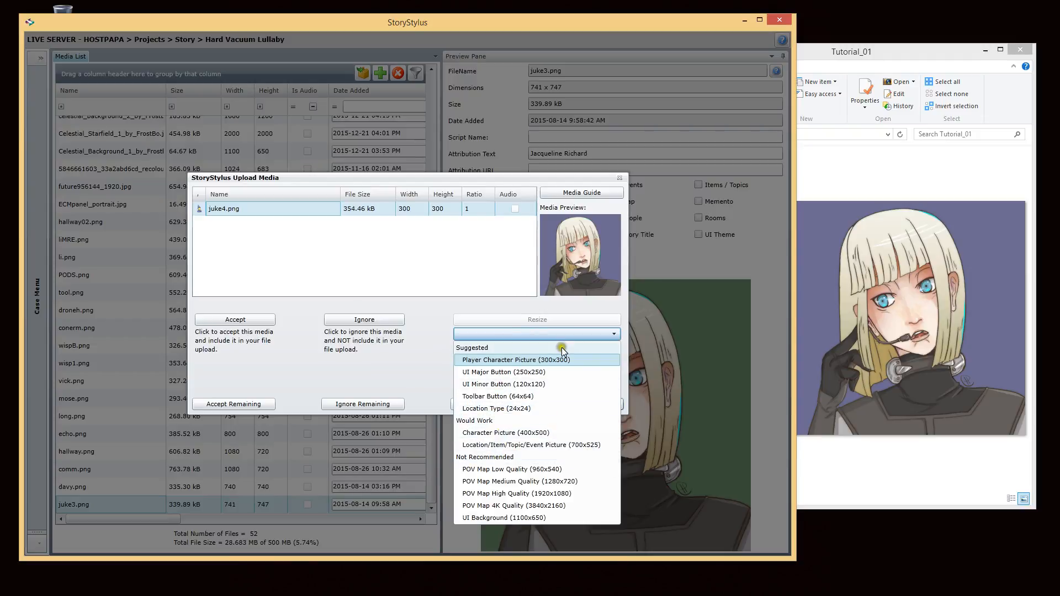
left_click(552, 360)
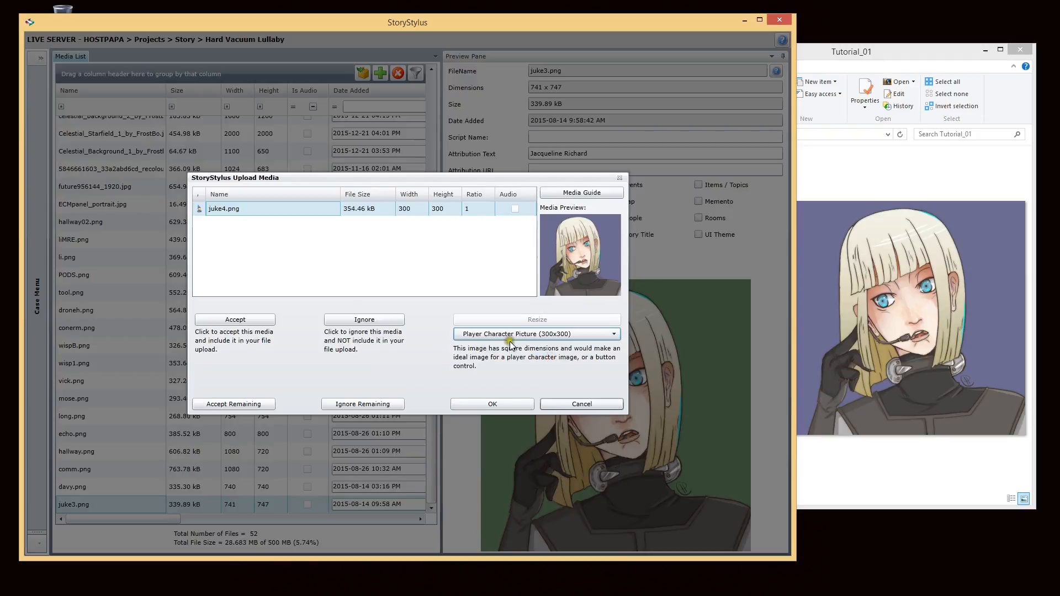
Mark juke4.png as accepted at its original size and start the upload
left_click(240, 321)
left_click(255, 320)
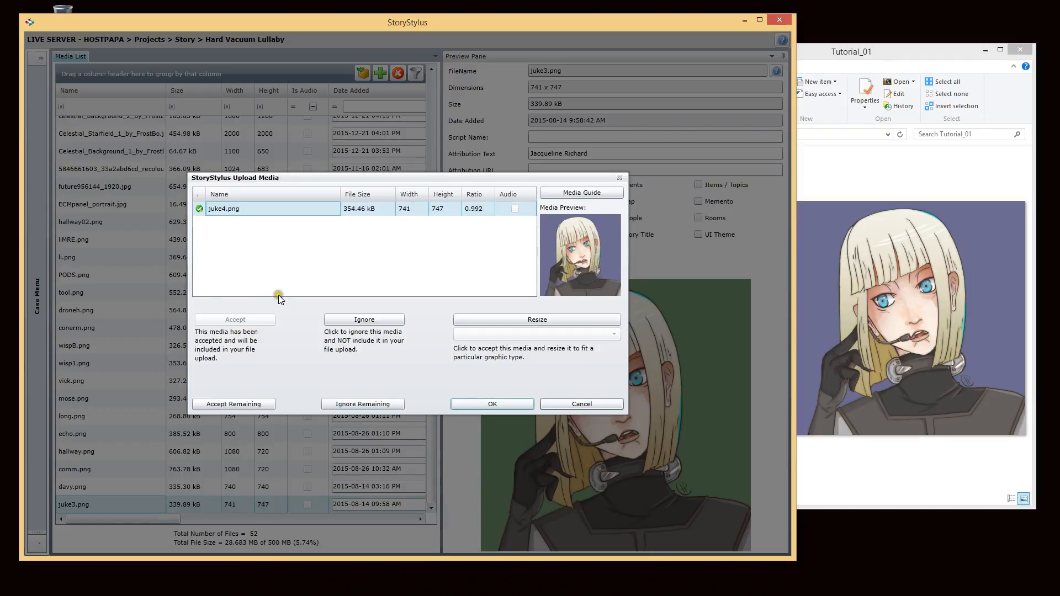
left_click(497, 405)
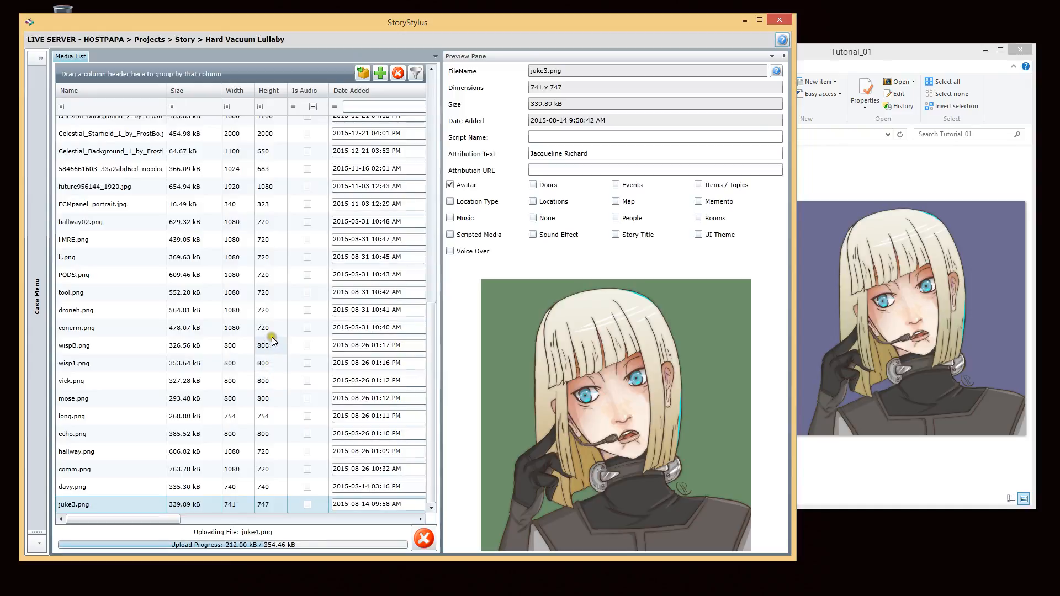
left_click(308, 328)
left_click(342, 311)
left_click(378, 359)
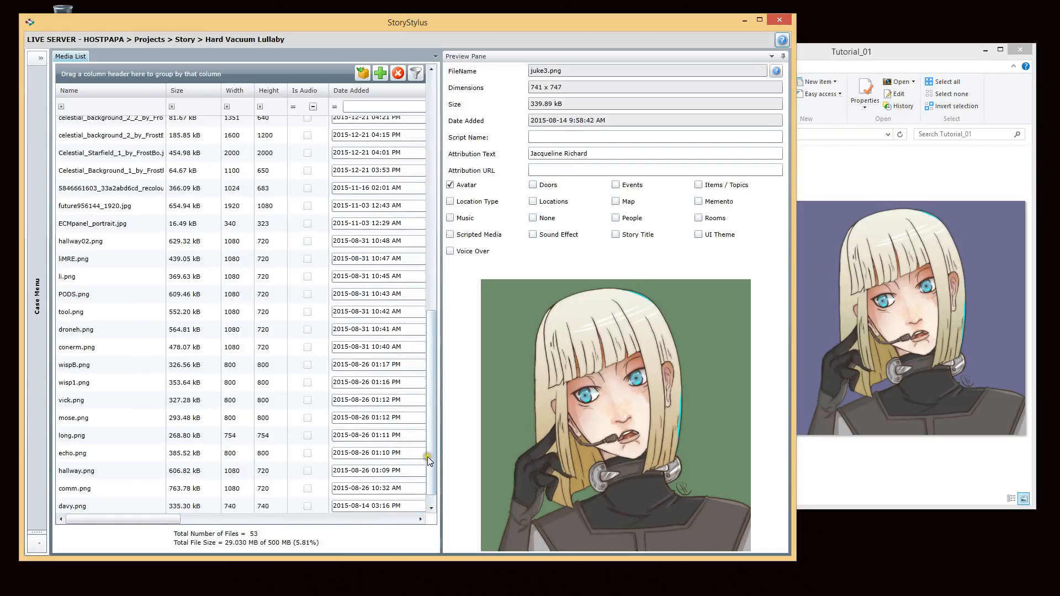
Look through the media list for the uploaded juke4.png and show its preview
left_click_drag(430, 470, 428, 532)
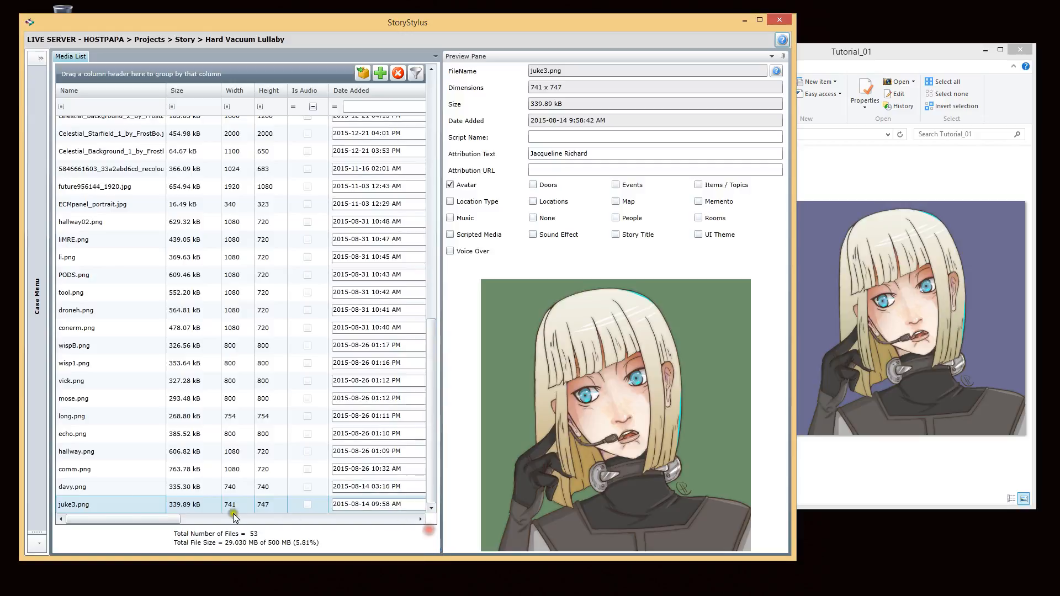
left_click(78, 488)
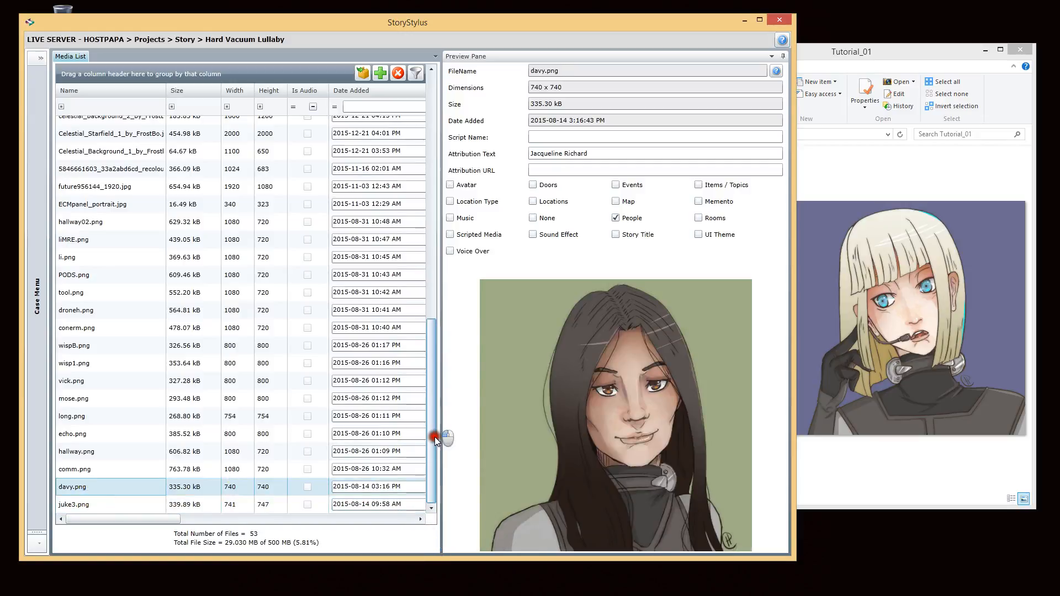
left_click_drag(445, 319, 436, 117)
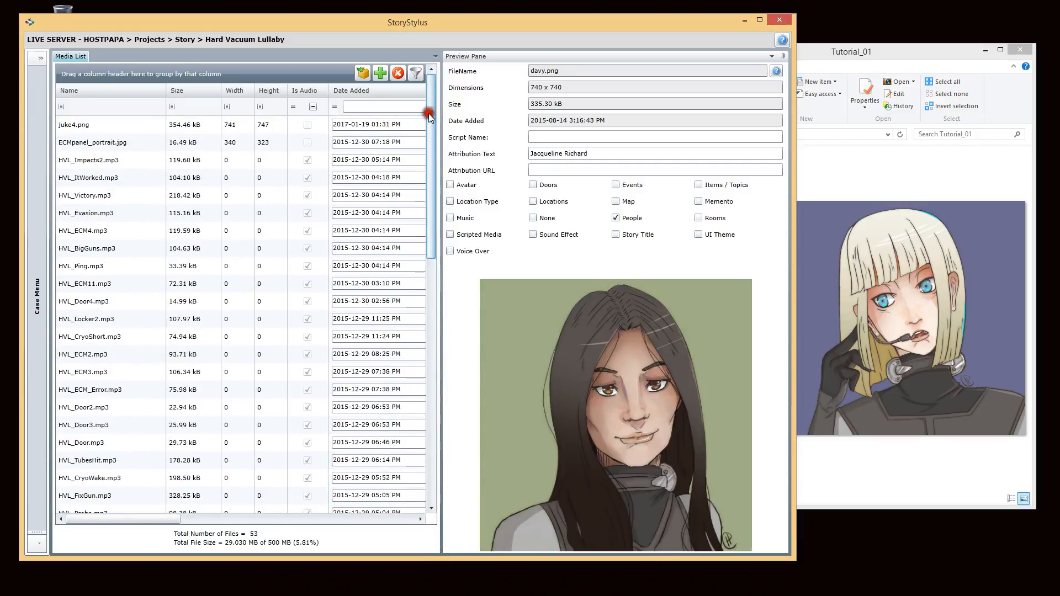
left_click(111, 127)
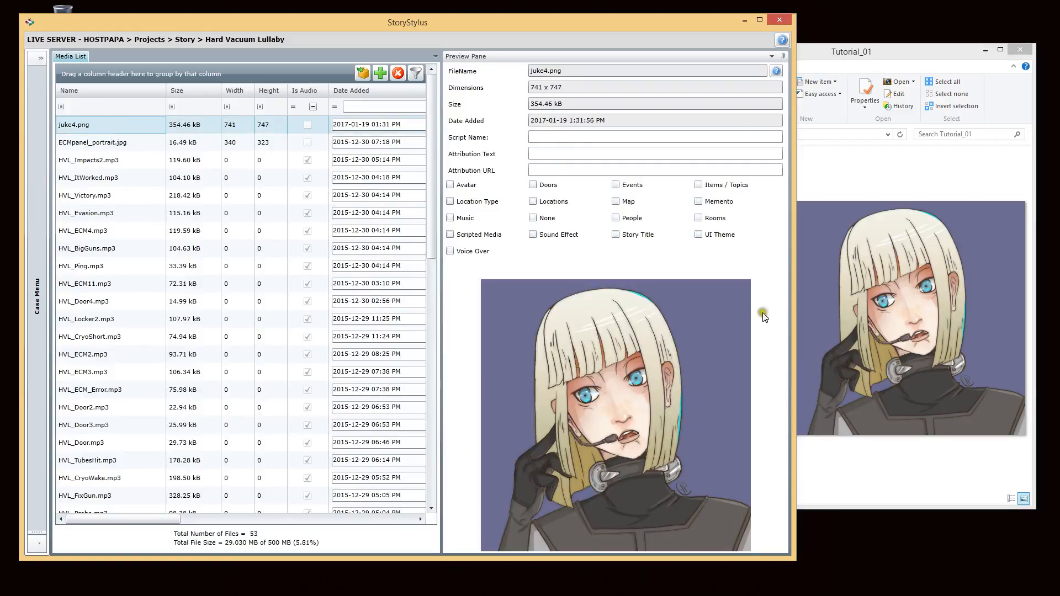
Filter the media list by the name "juk" and compare the previews of juke3.png and juke4.png
left_click(98, 109)
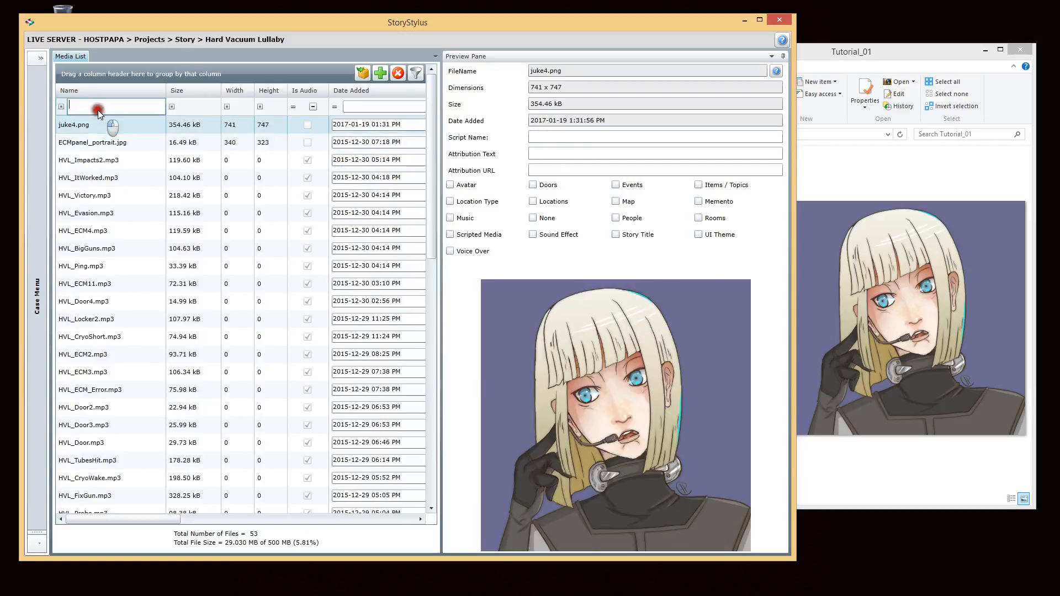
type("juk")
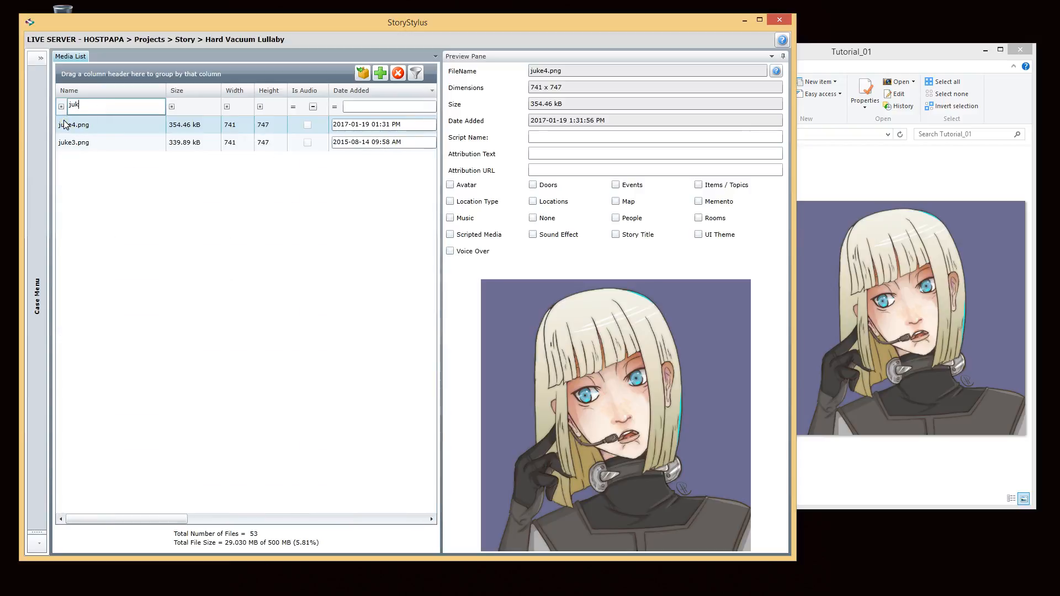
left_click(102, 147)
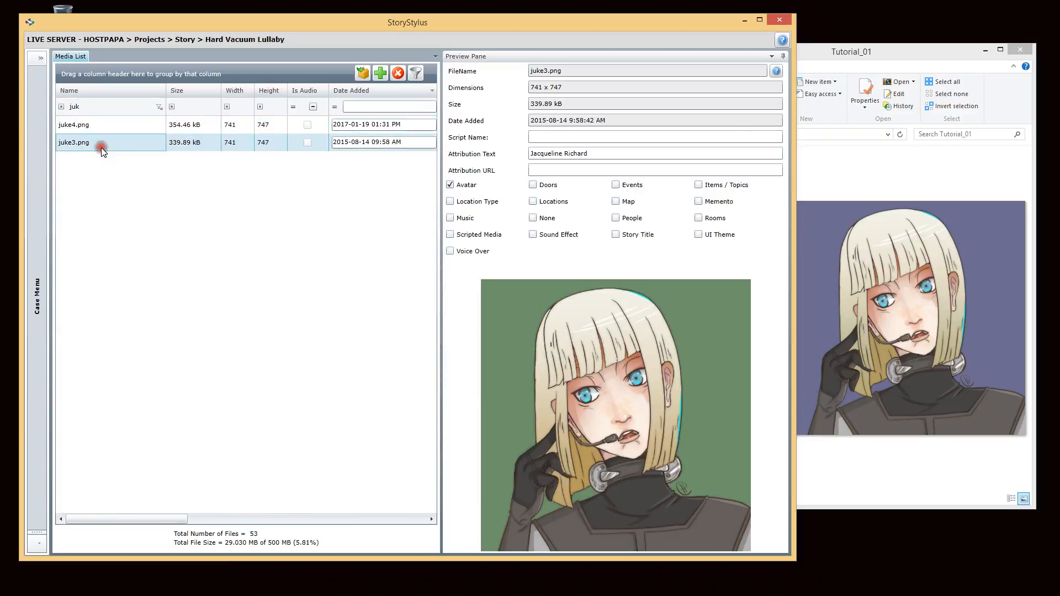
left_click(137, 121)
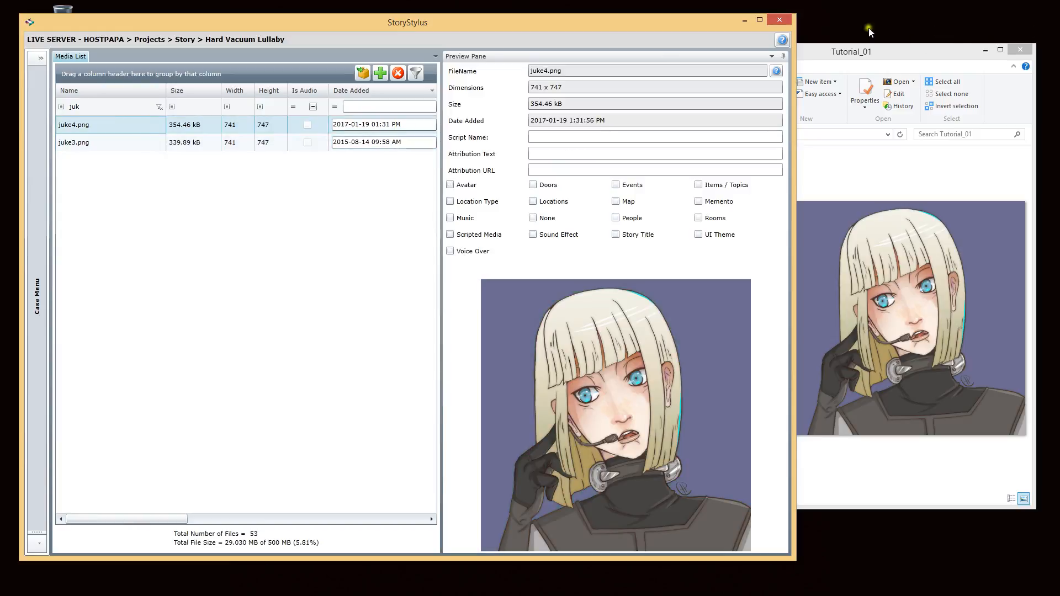
Maximize the window and filter the media list's Date Added column to Today
left_click(760, 21)
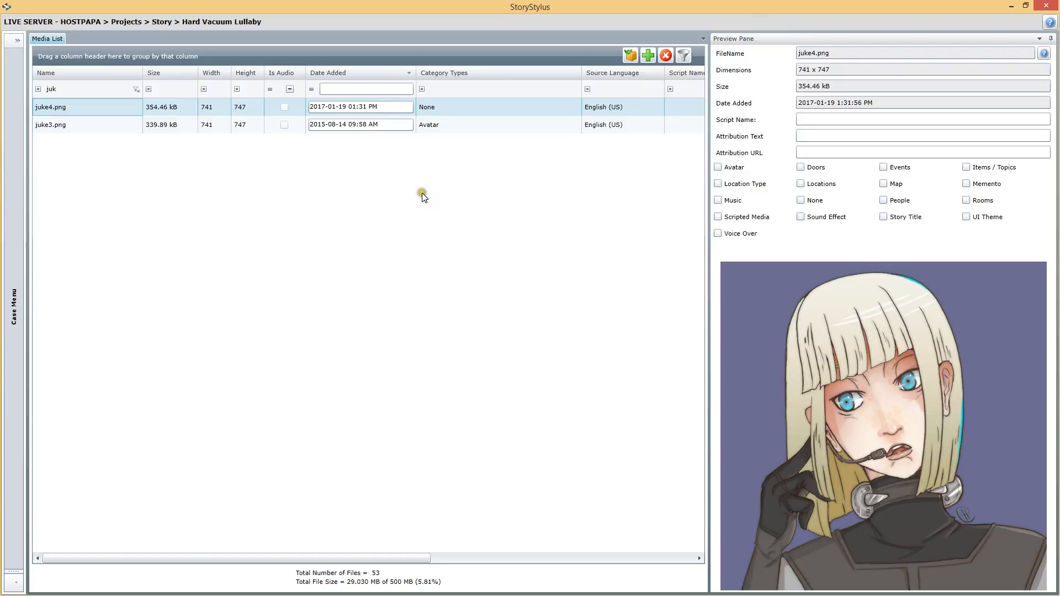
left_click(101, 103)
left_click(298, 83)
left_click(308, 89)
left_click(312, 89)
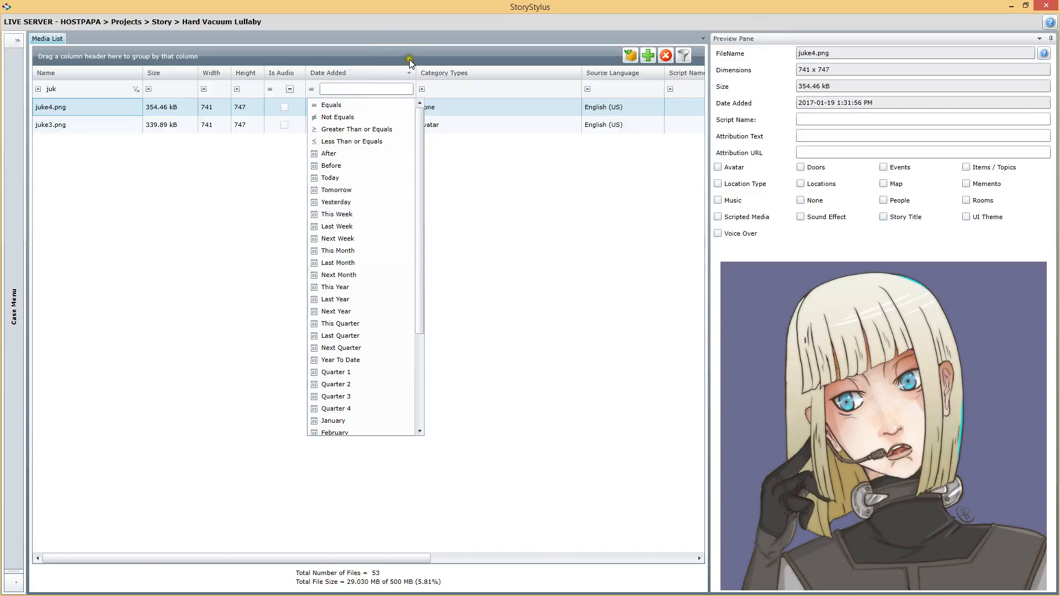
mouse_move(420, 134)
left_mouse_down()
mouse_move(426, 183)
mouse_move(430, 117)
left_mouse_up()
left_click(332, 178)
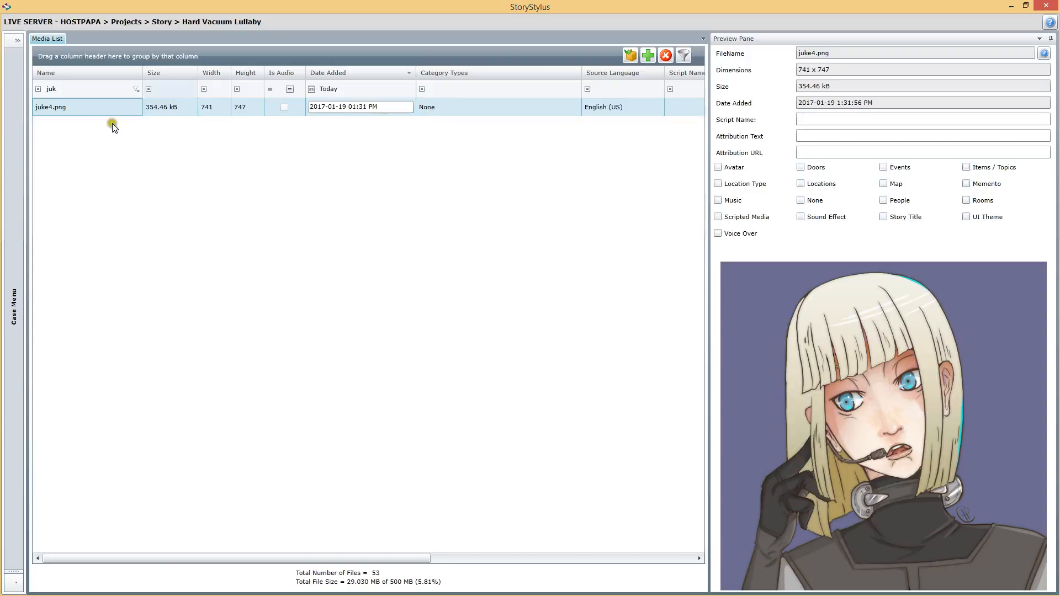
Clear the name filter and set the Date Added filter to Yesterday
left_click(136, 86)
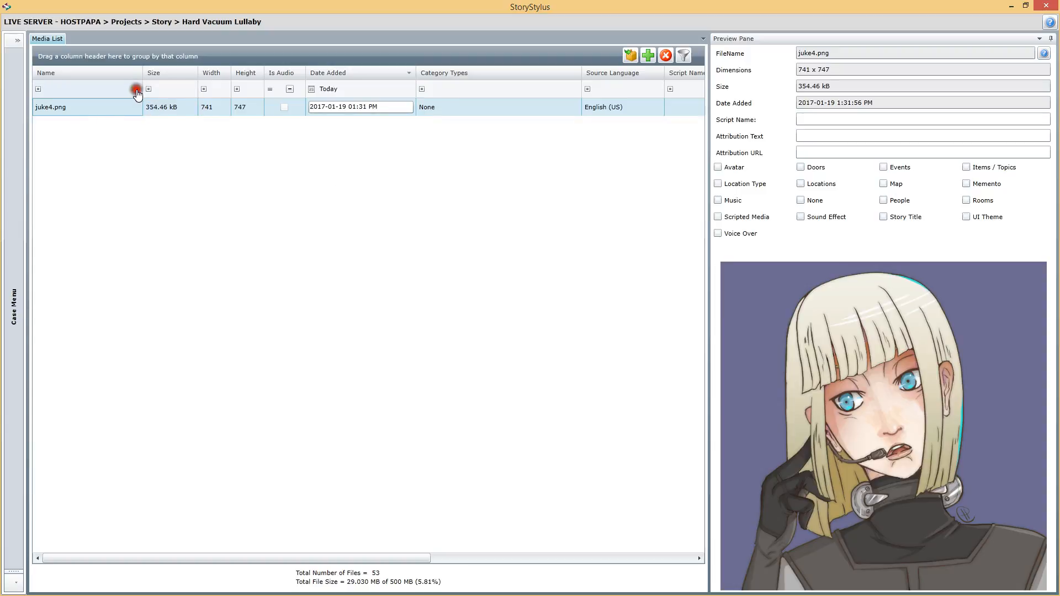
left_click(312, 89)
left_click_drag(423, 243, 422, 371)
left_click_drag(417, 271, 423, 183)
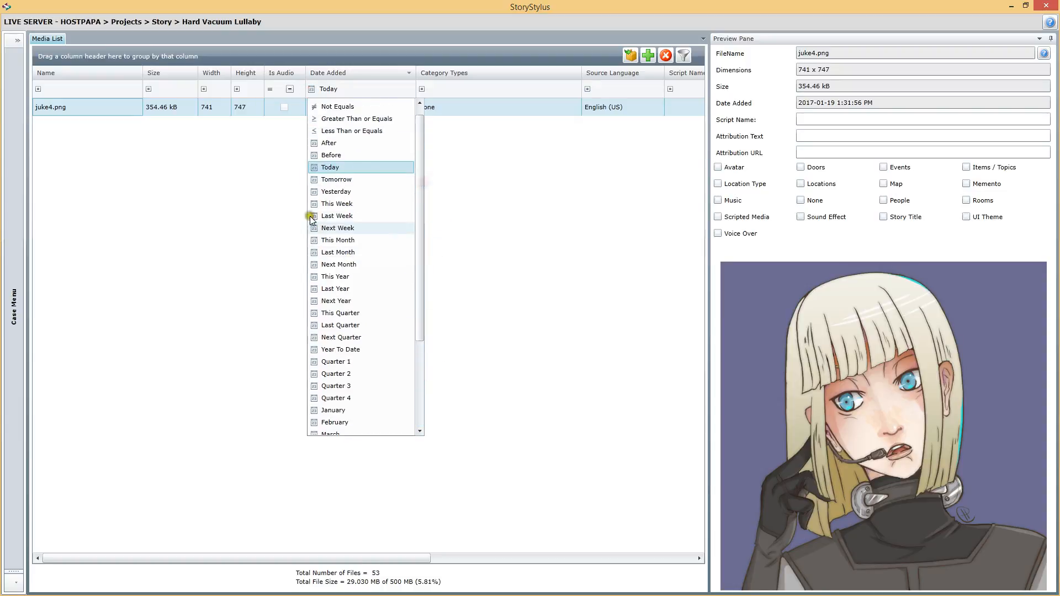
left_click(336, 191)
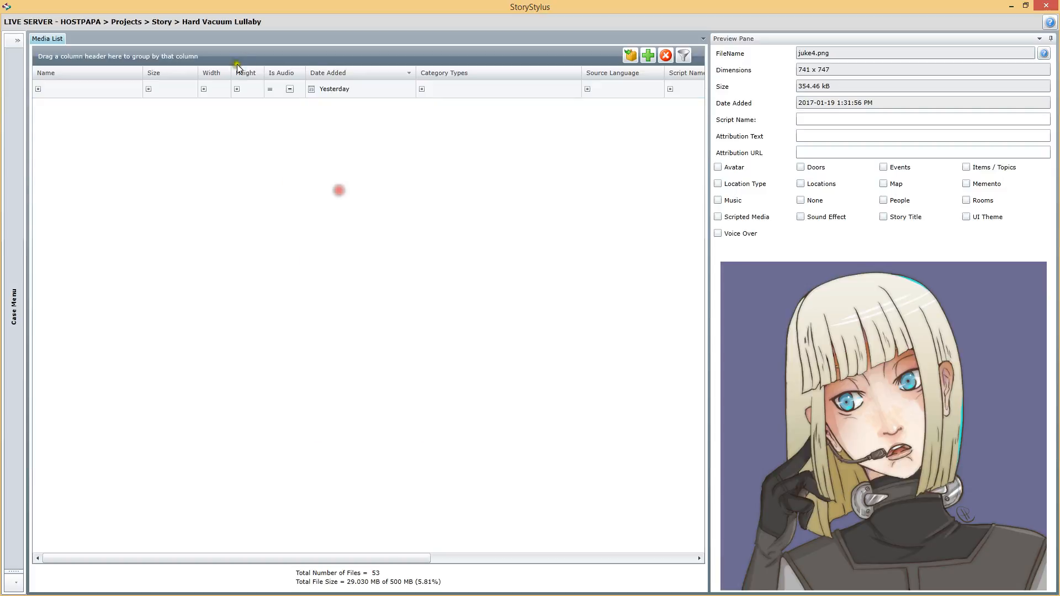
Reset the Date Added filter to Equals to list all media, and select juke4.png again
left_click(312, 90)
left_click(422, 100)
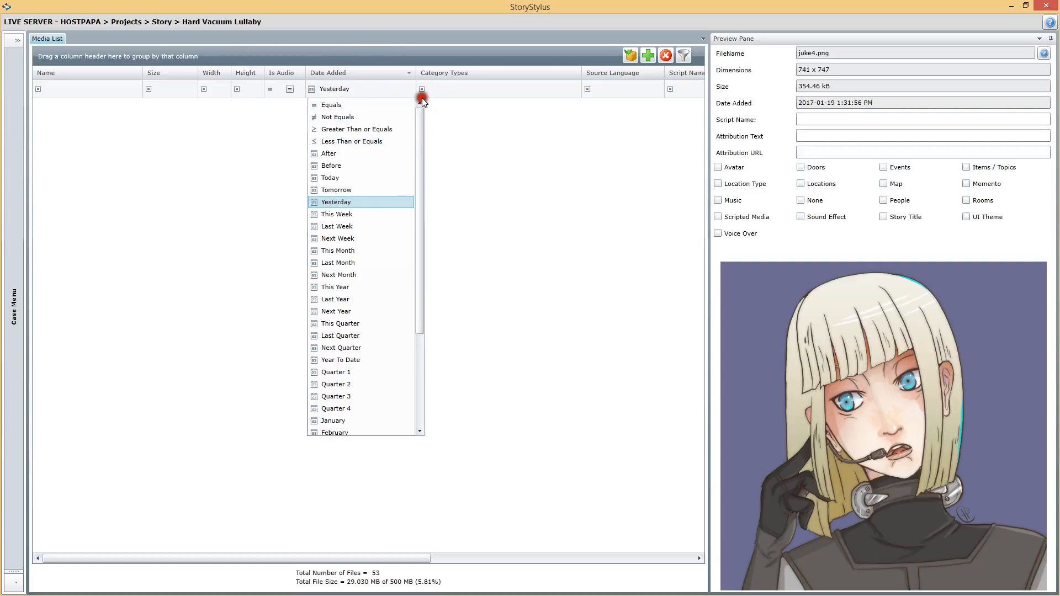
left_click(331, 104)
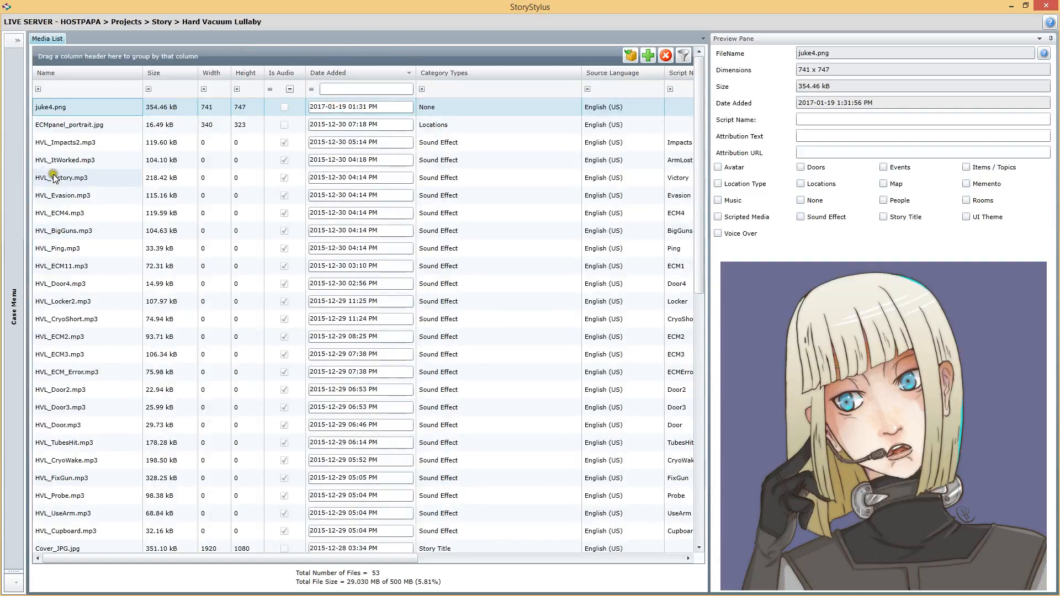
left_click(92, 119)
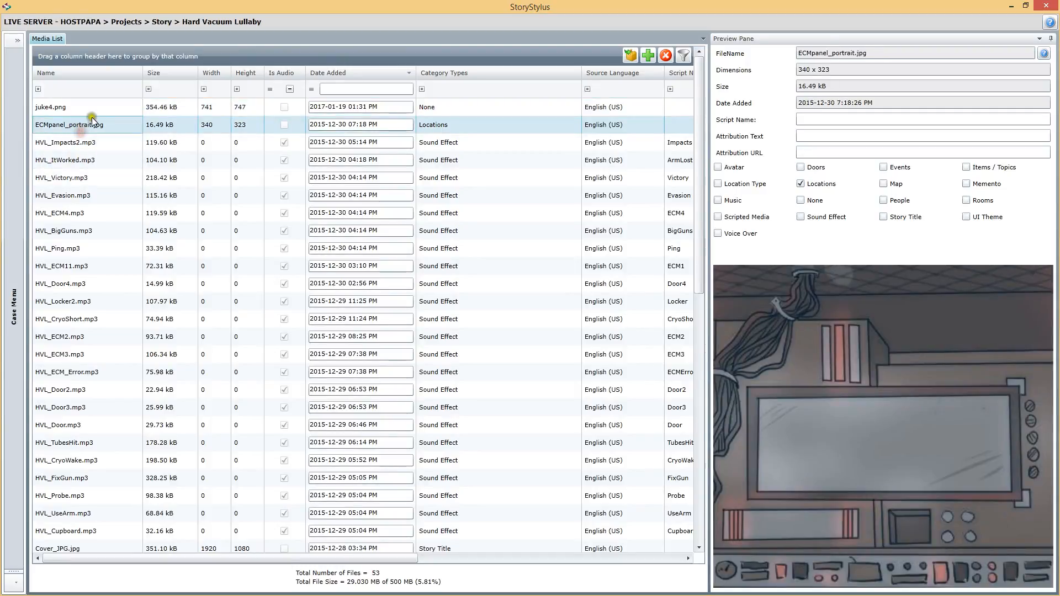
left_click(100, 111)
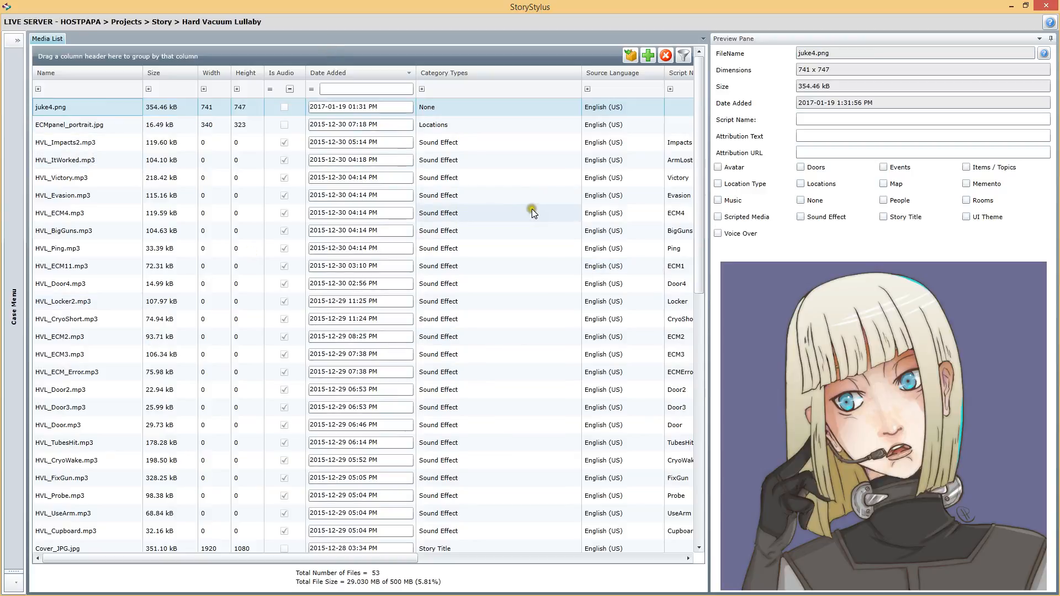
Assign the Avatar category to juke4.png and save it by switching to another file and back
left_click(718, 168)
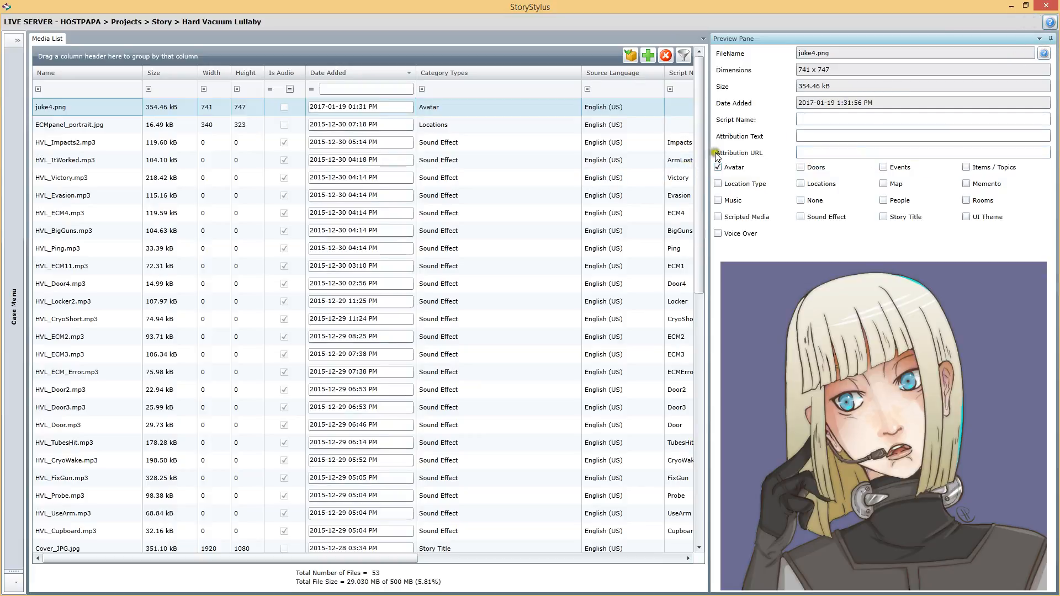
left_click(536, 128)
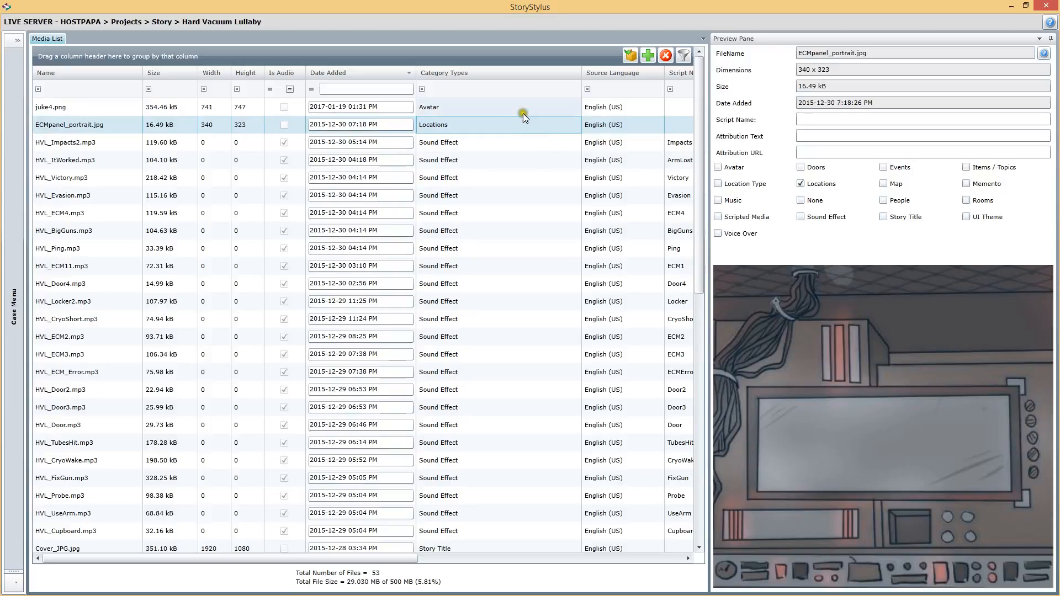
left_click(525, 112)
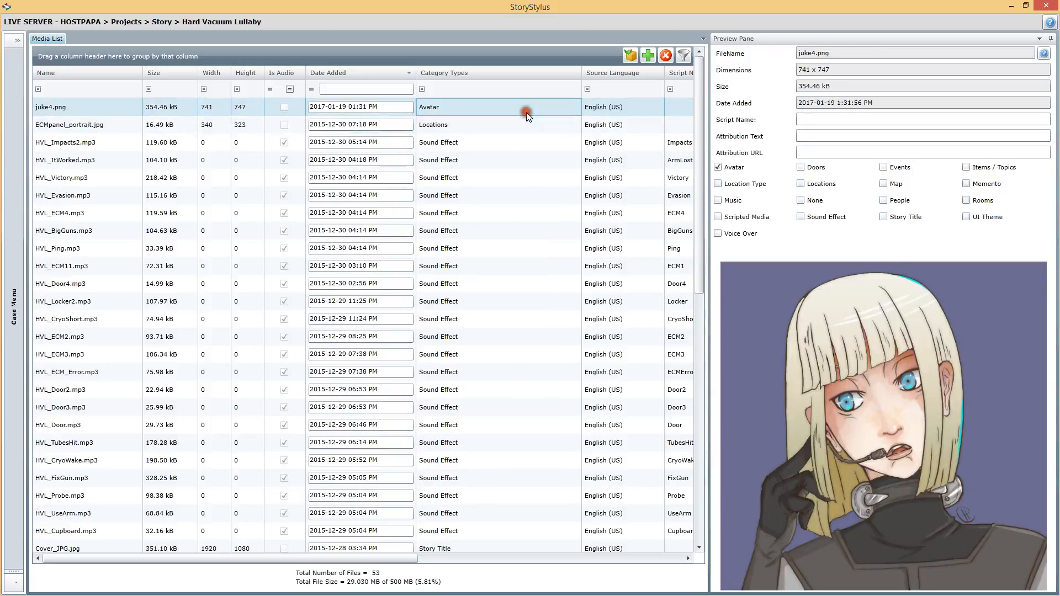
Add the Map category to juke4.png and save it, and remove Map again, saving that change too
left_click(884, 184)
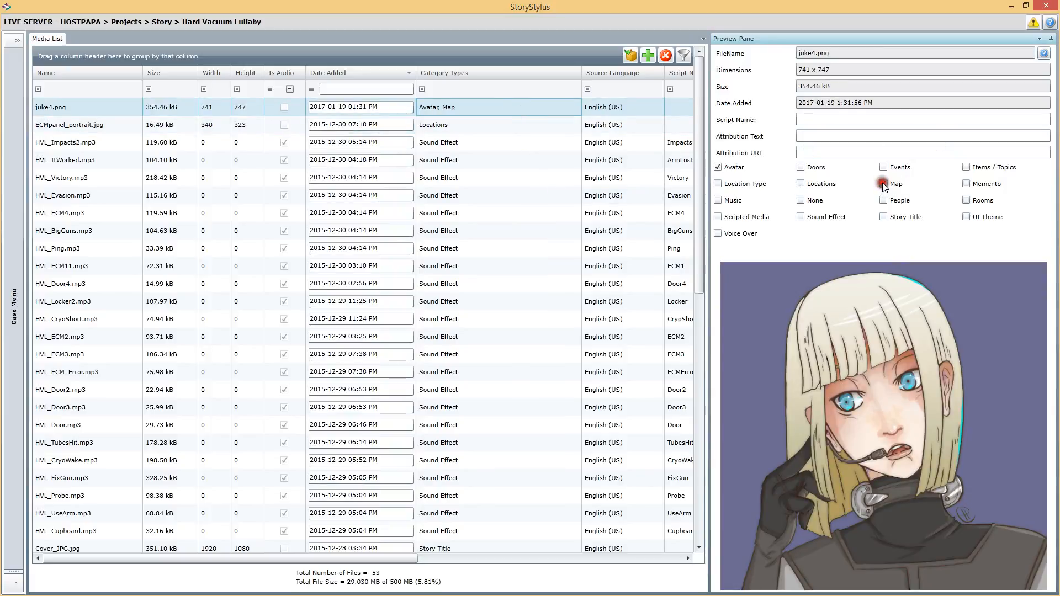
left_click(514, 121)
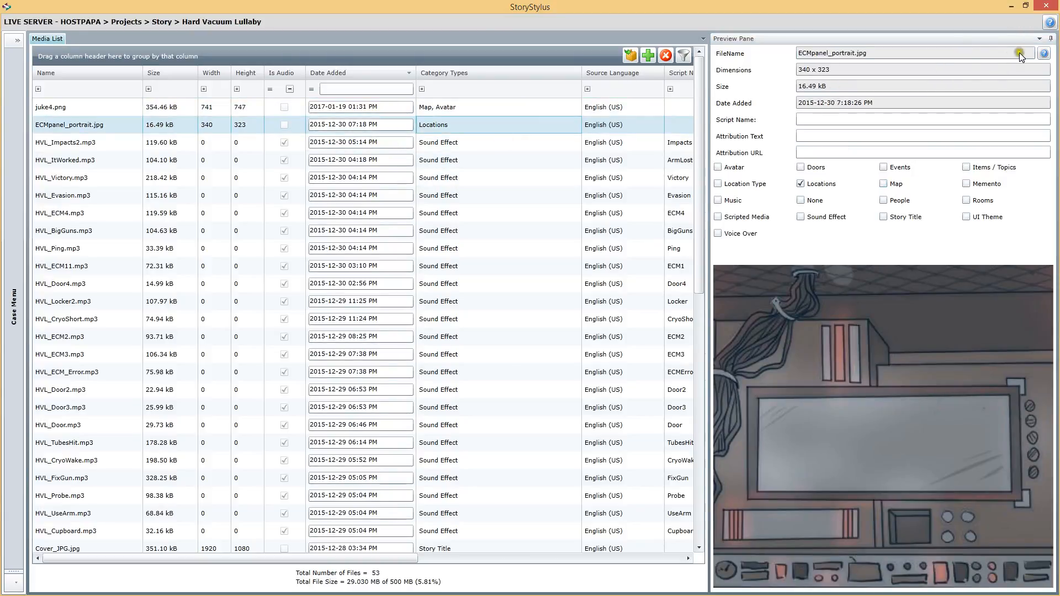
left_click(505, 108)
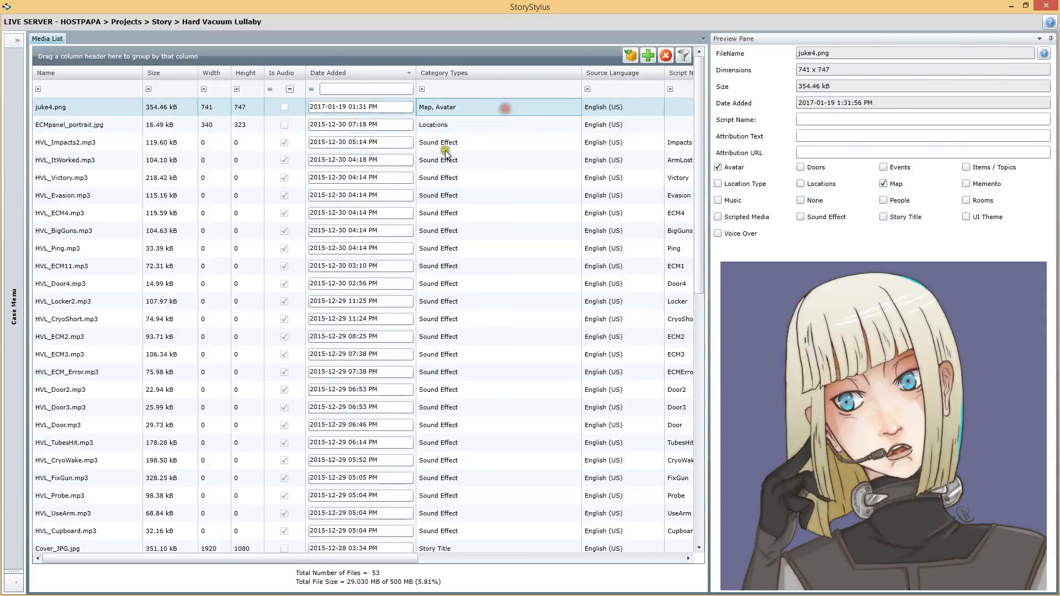
left_click(884, 184)
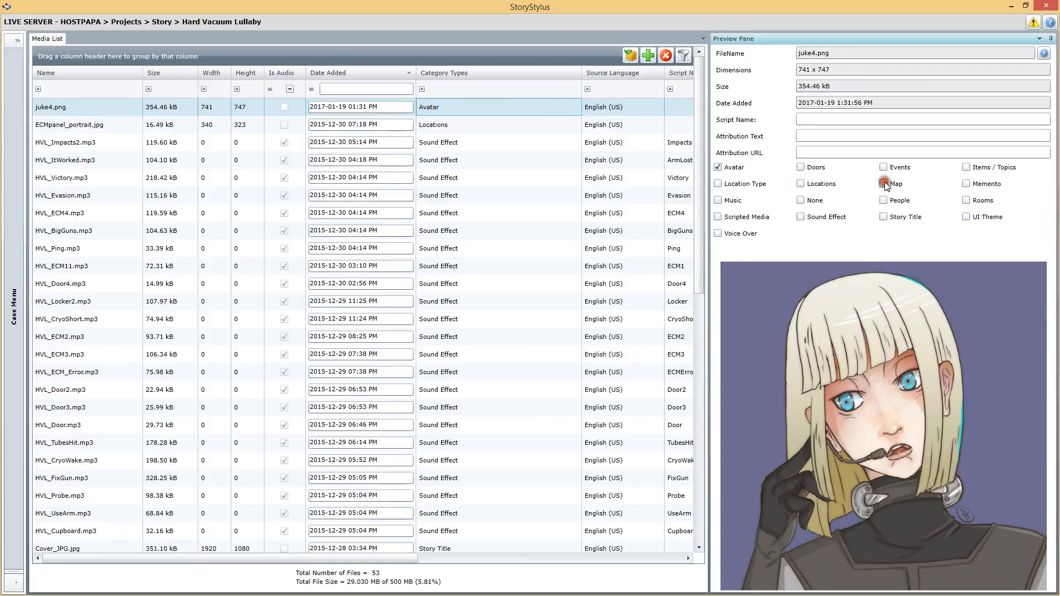
left_click(1034, 22)
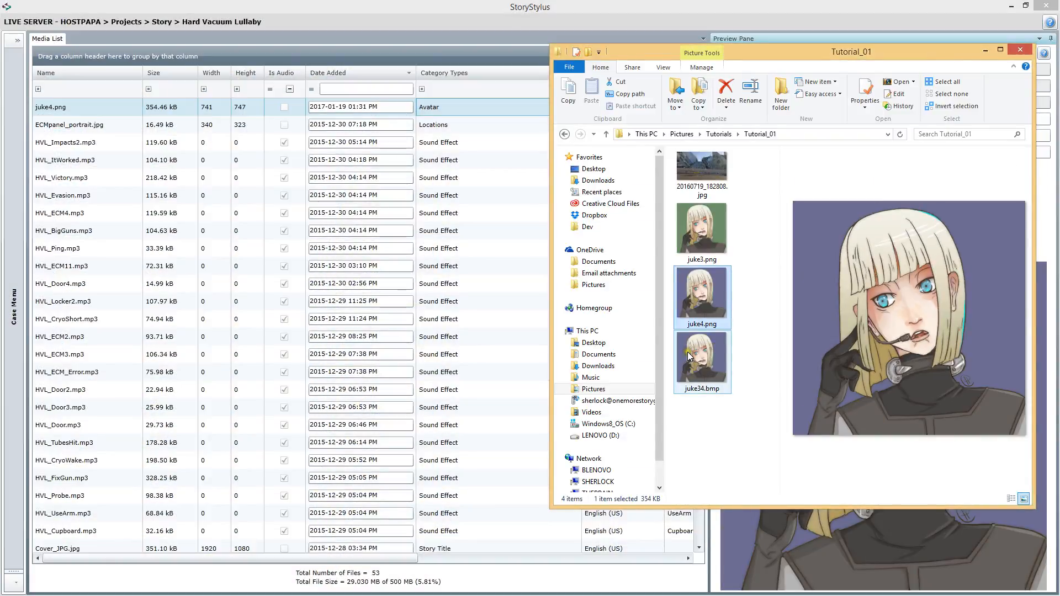
Try to upload juke34.bmp from the Tutorial_01 folder, check its status in the upload list, and cancel the upload
left_click_drag(700, 359, 1045, 210)
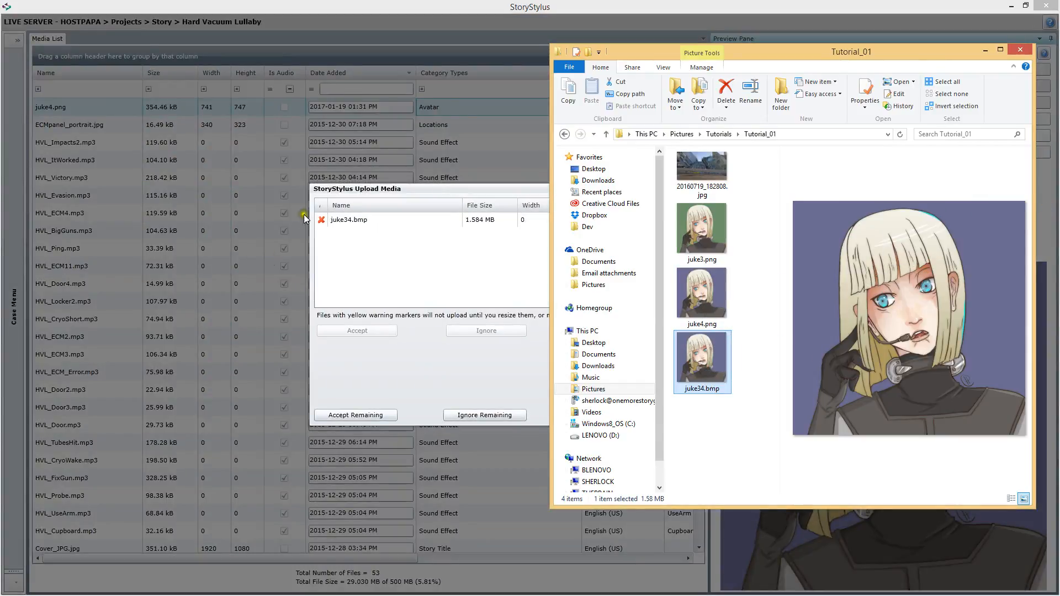
left_click(361, 219)
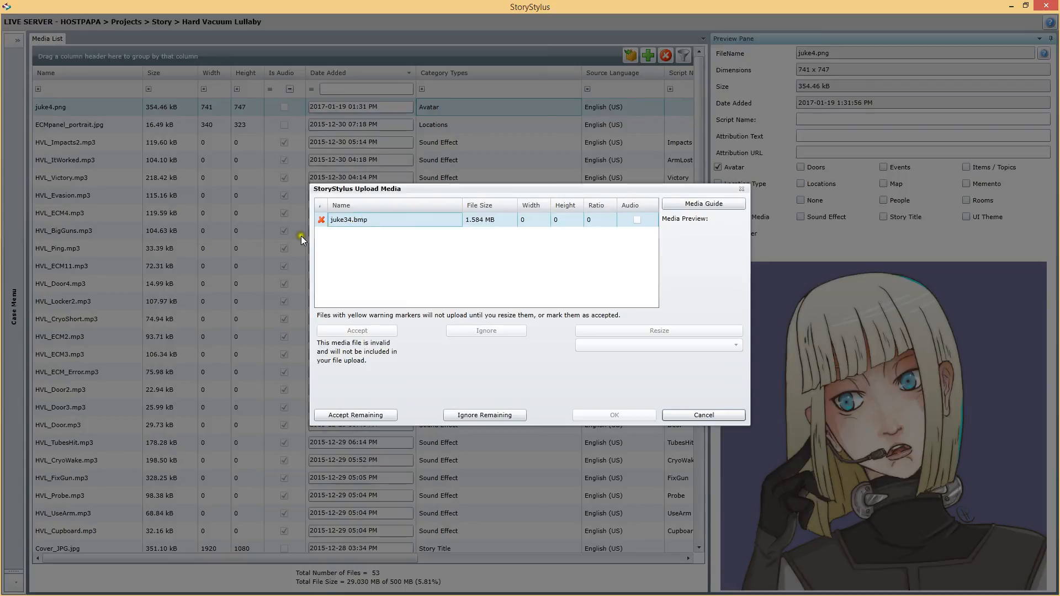
left_click(325, 219)
left_click(714, 417)
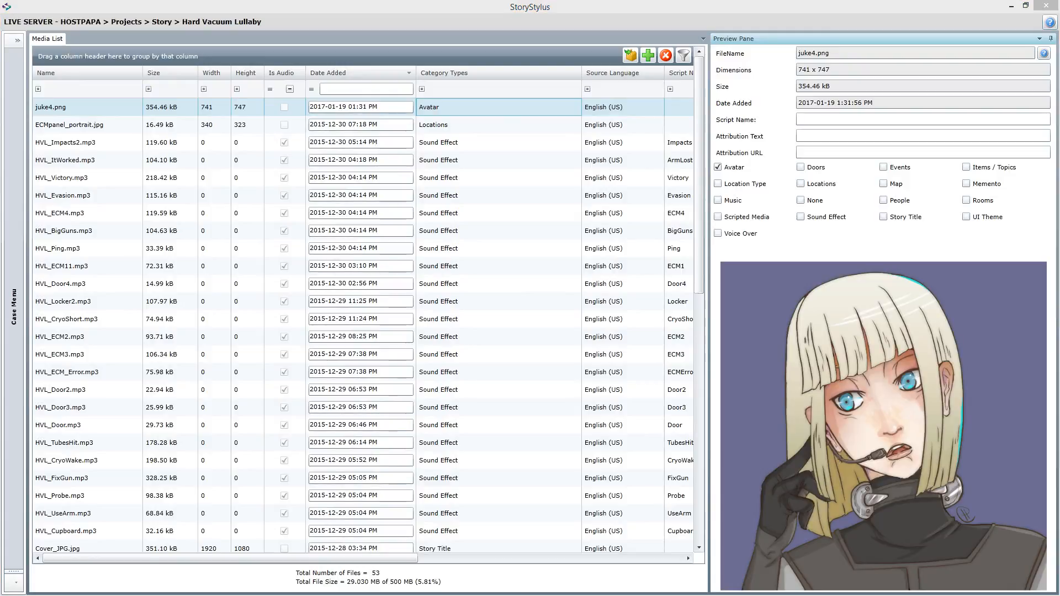
Switch to the Tutorial_01 folder, add 20160719_182808.jpg to the media upload list, and select its entry
key("alt+Tab")
left_click(690, 188)
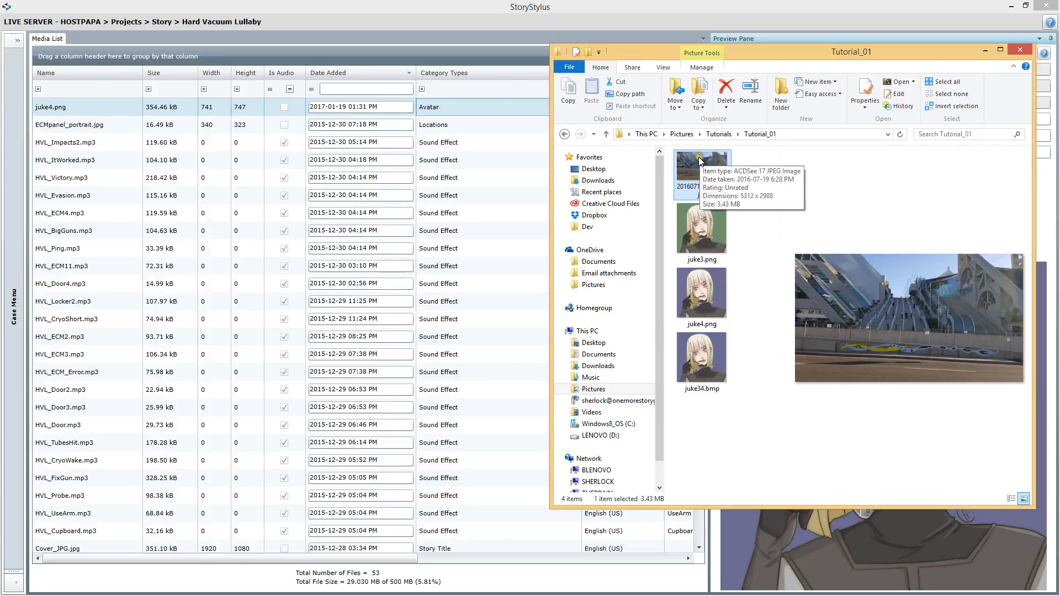
left_click_drag(700, 160, 1025, 191)
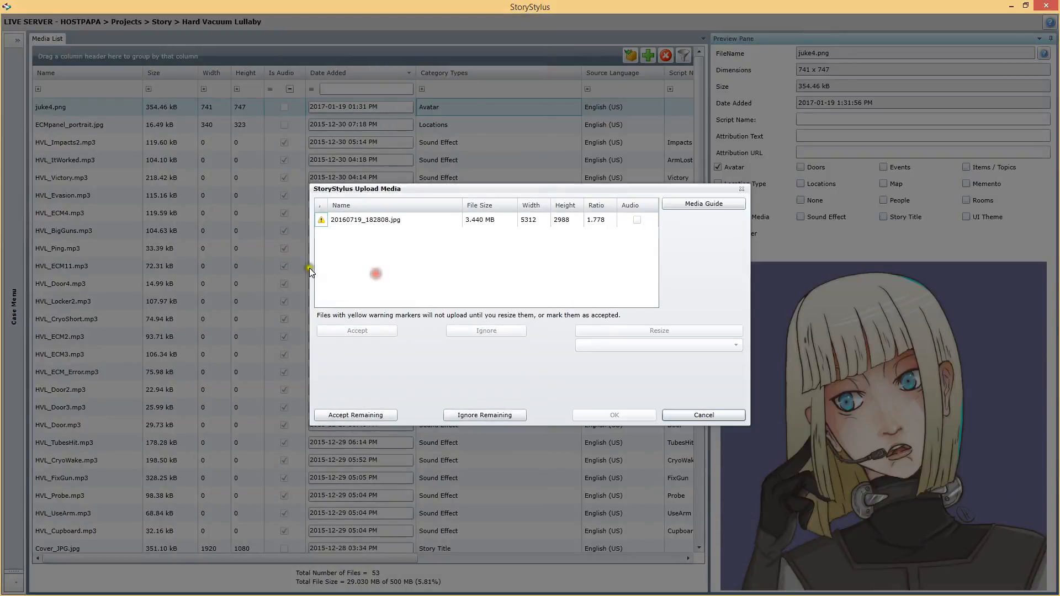
left_click(361, 220)
left_click(361, 220)
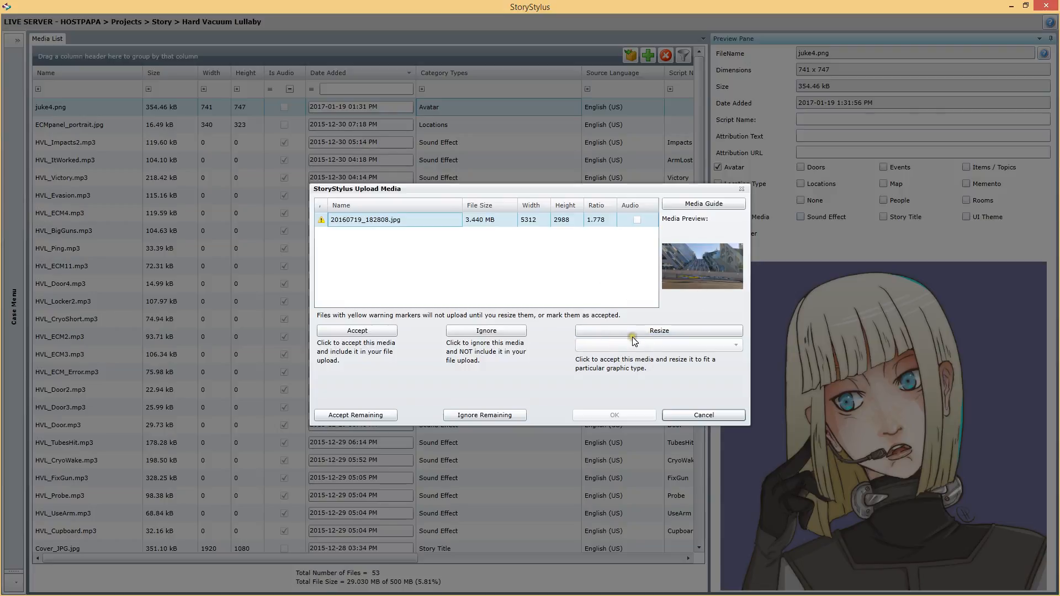
Resize 20160719_182808.jpg to Location/Item/Topic/Event Picture (700x525) and upload it to the media library
left_click(679, 330)
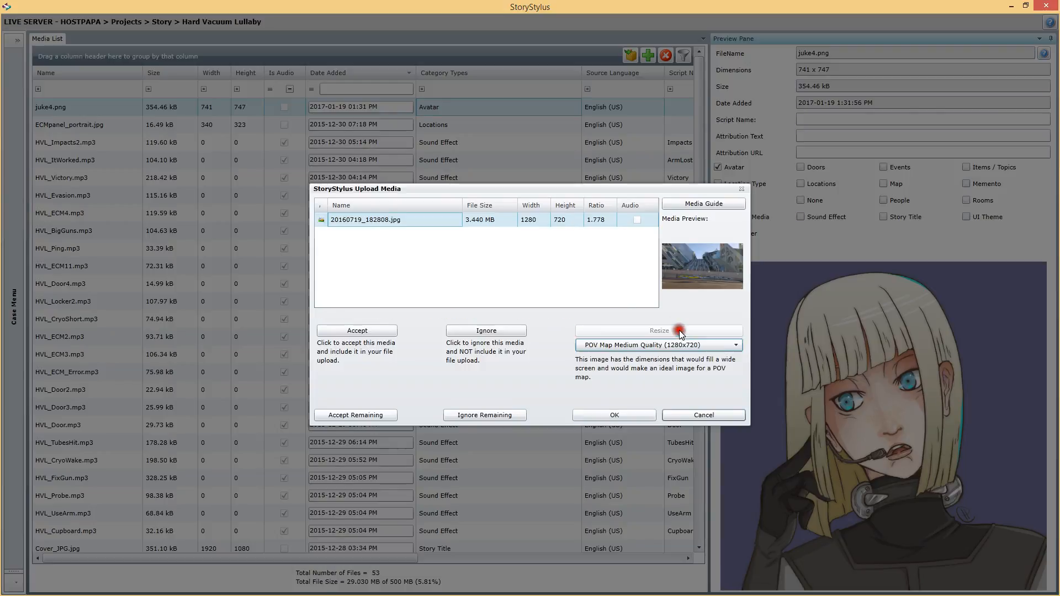
left_click(714, 345)
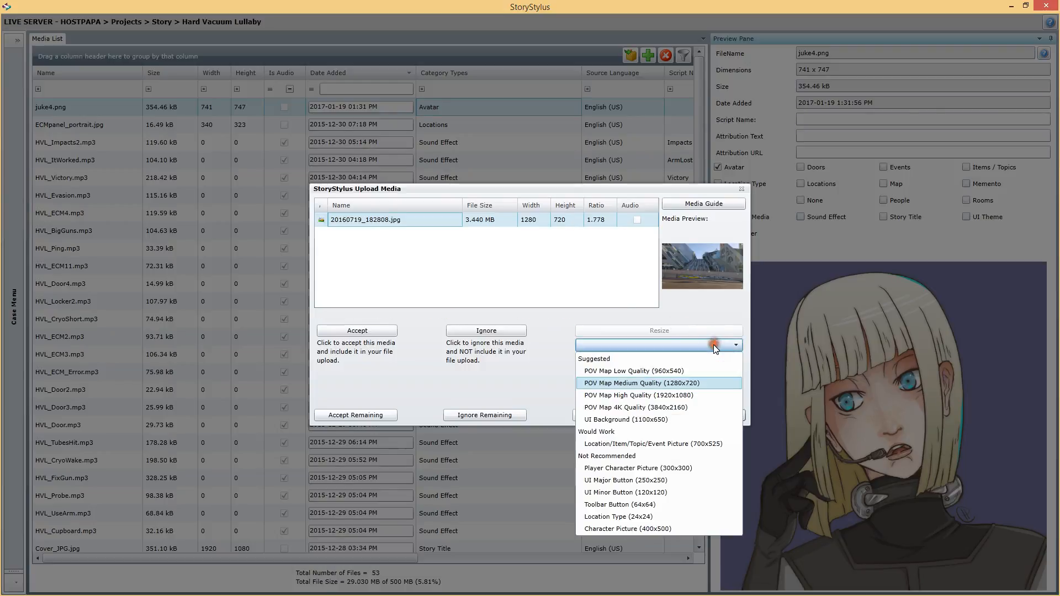
left_click(671, 444)
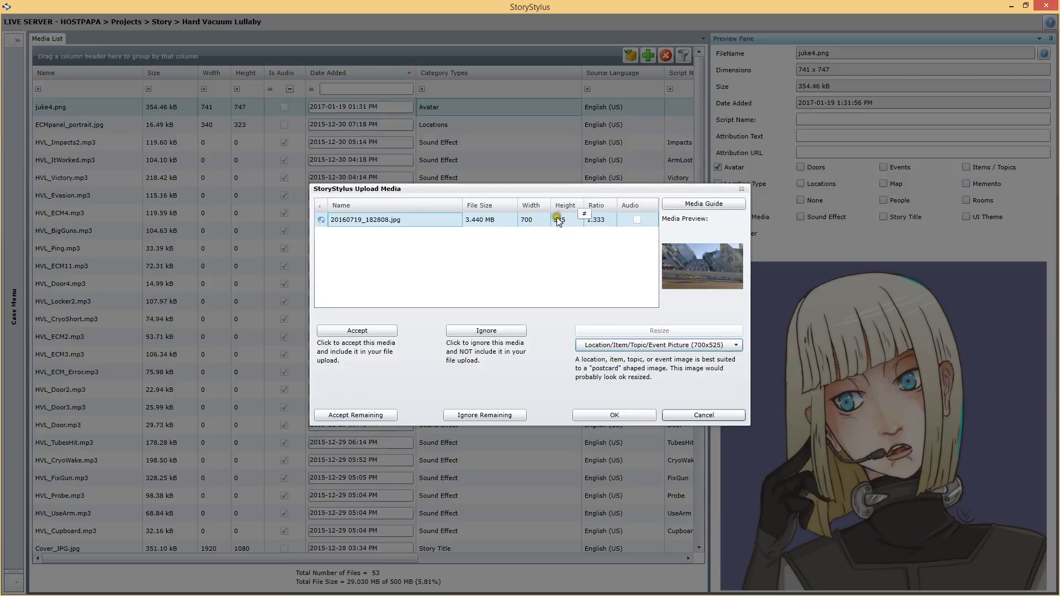
left_click(621, 415)
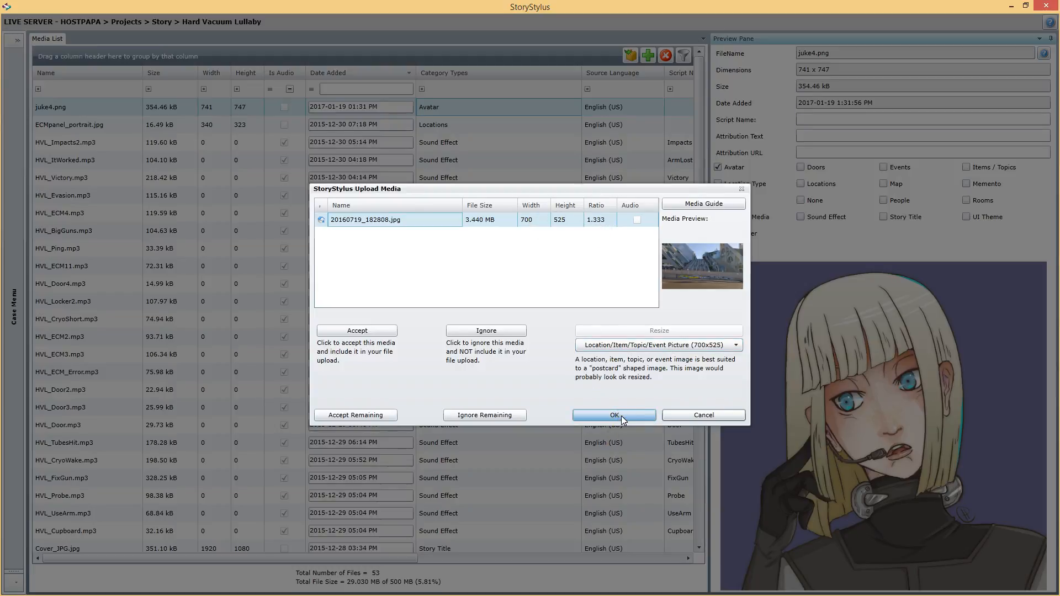
left_click(478, 269)
left_click(449, 211)
left_click(603, 415)
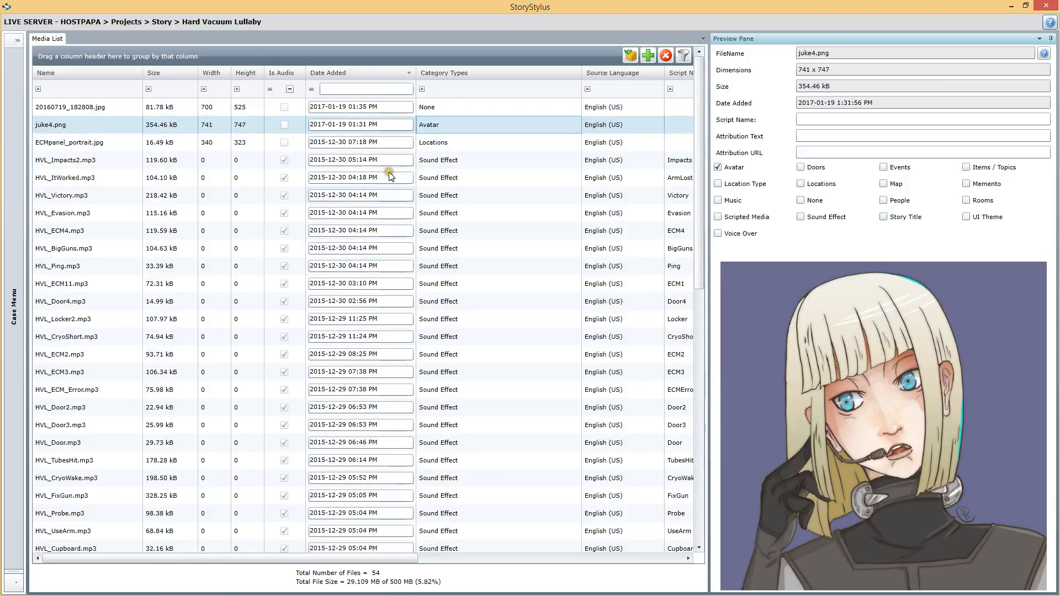
Preview the uploaded 20160719_182808.jpg, widen the Preview Pane, and compare both entries of that file
left_click(98, 129)
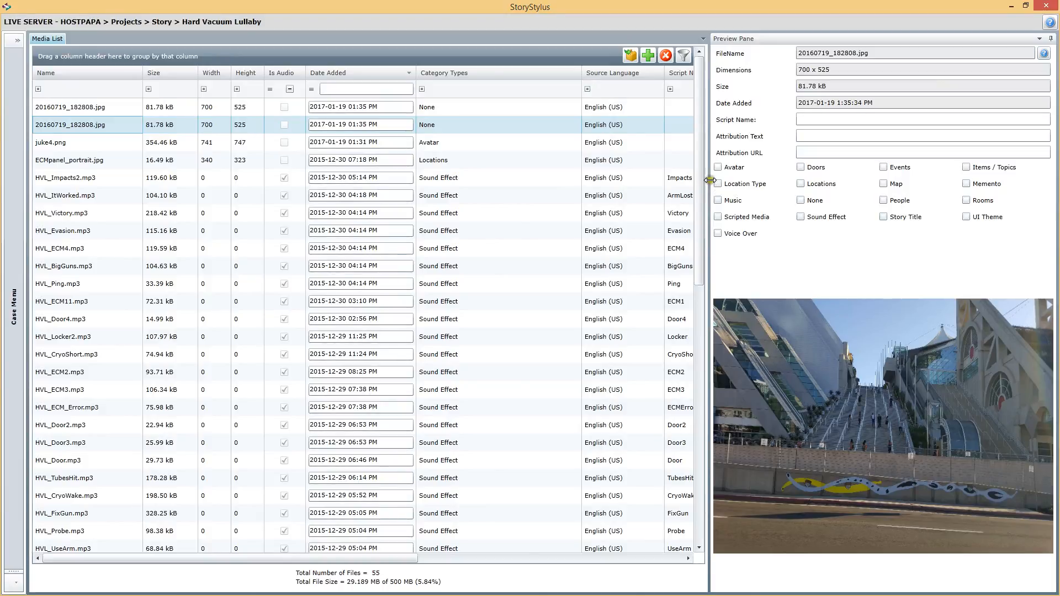
left_click_drag(710, 180, 534, 176)
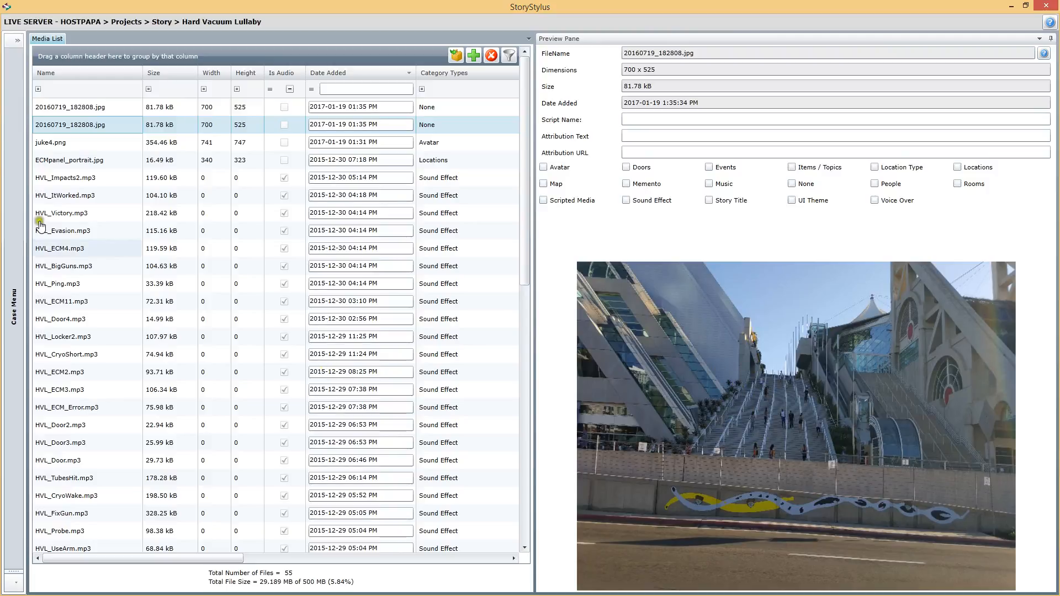
left_click(95, 107)
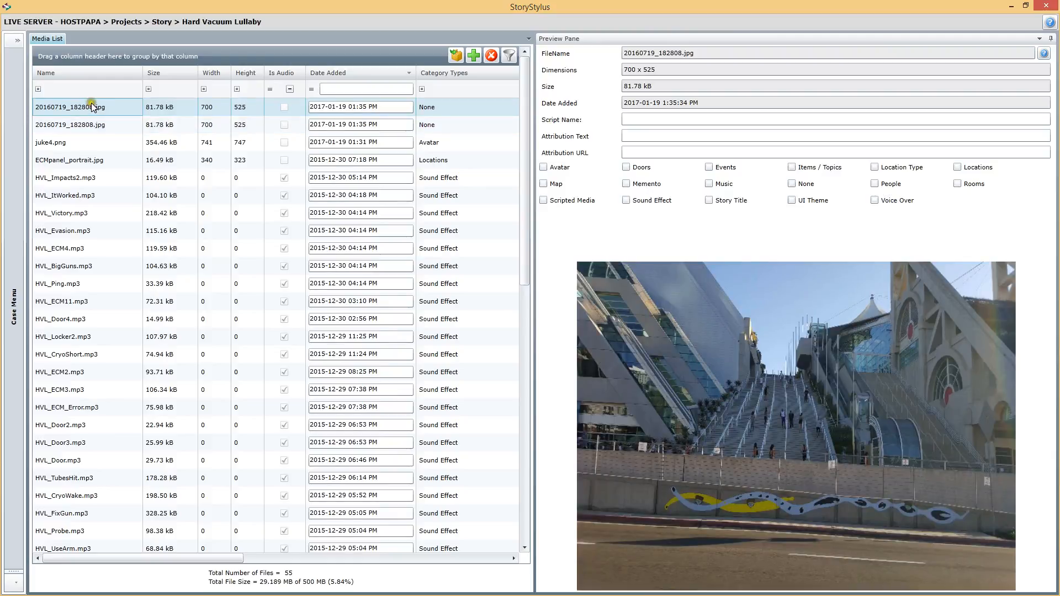
left_click(80, 123)
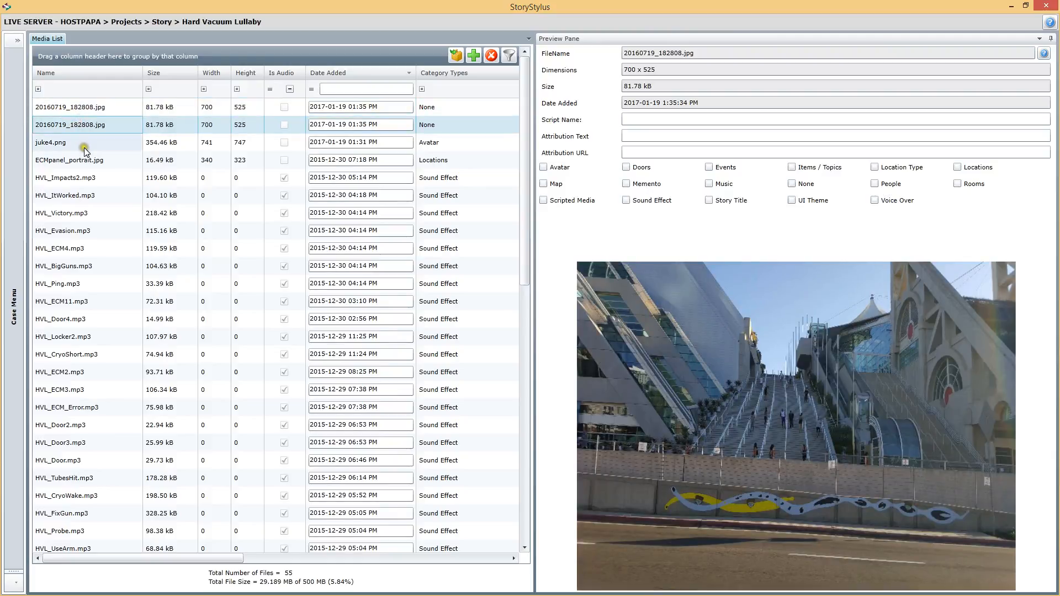
Preview juke4.png, HVL_Impacts2.mp3 and ECMpanel_portrait.jpg from the media list
left_click(84, 148)
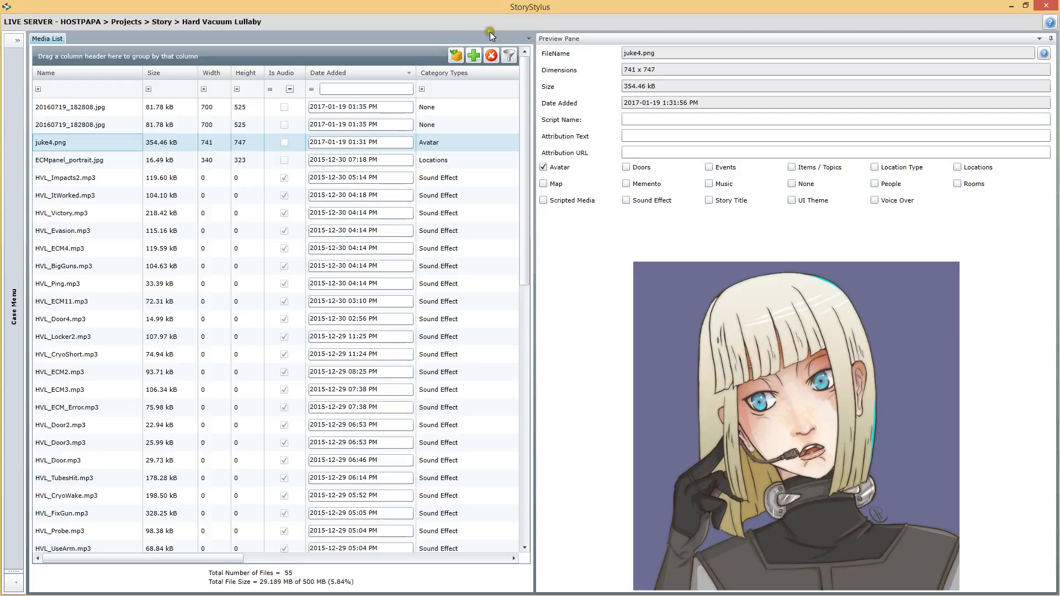
left_click(107, 178)
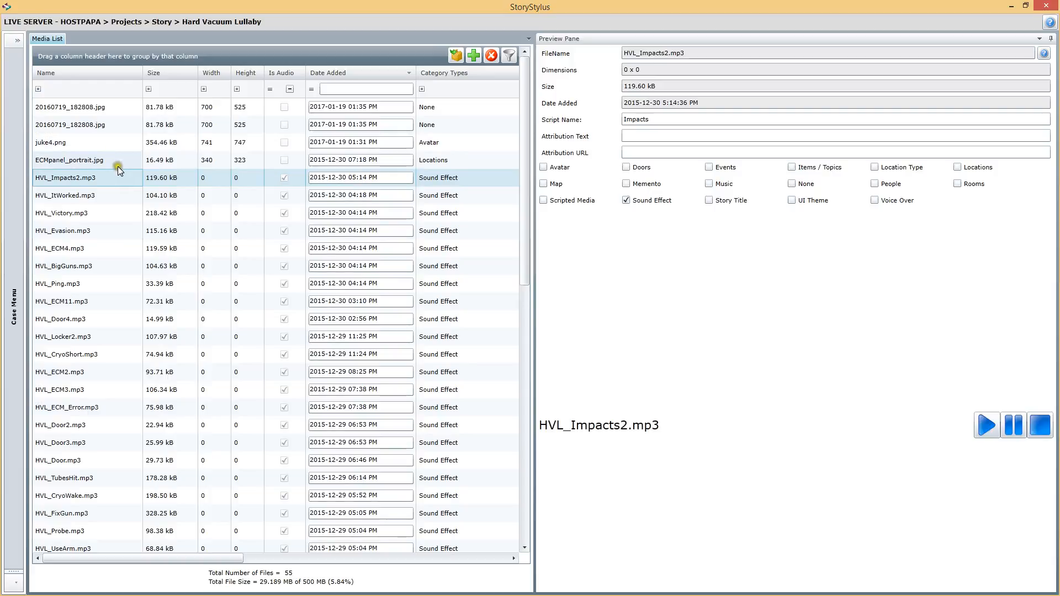
left_click(118, 166)
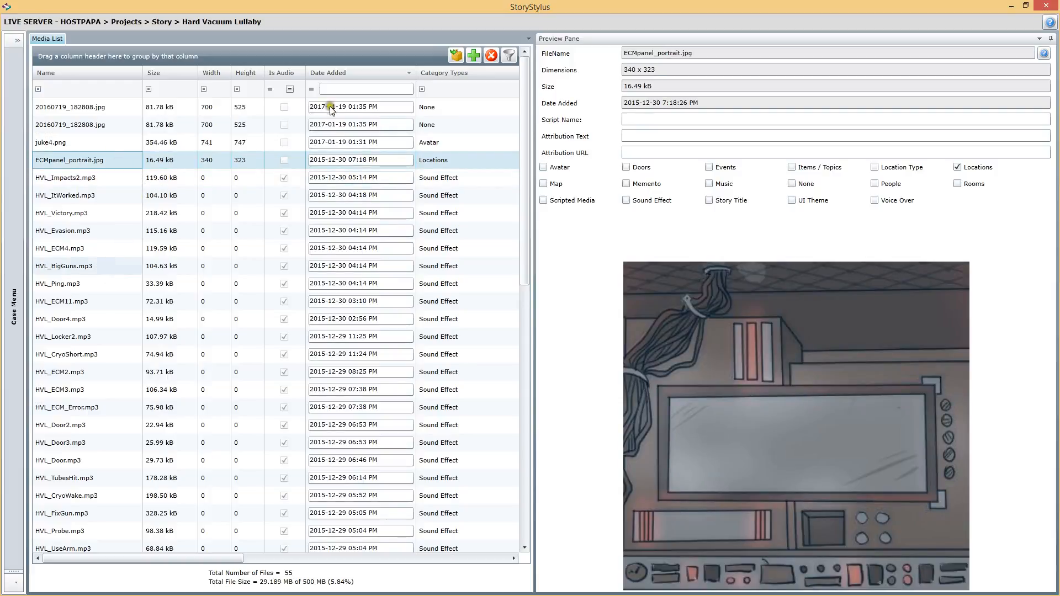
Preview wispB.png with its attribution and category, and browse the older images in the media list
left_click_drag(534, 108, 532, 305)
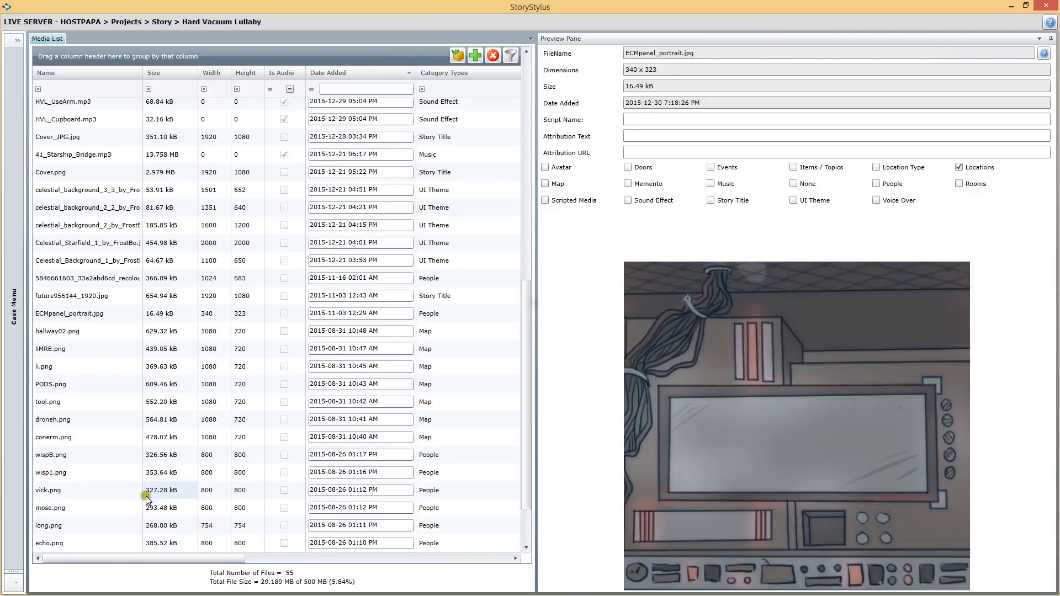
left_click(83, 456)
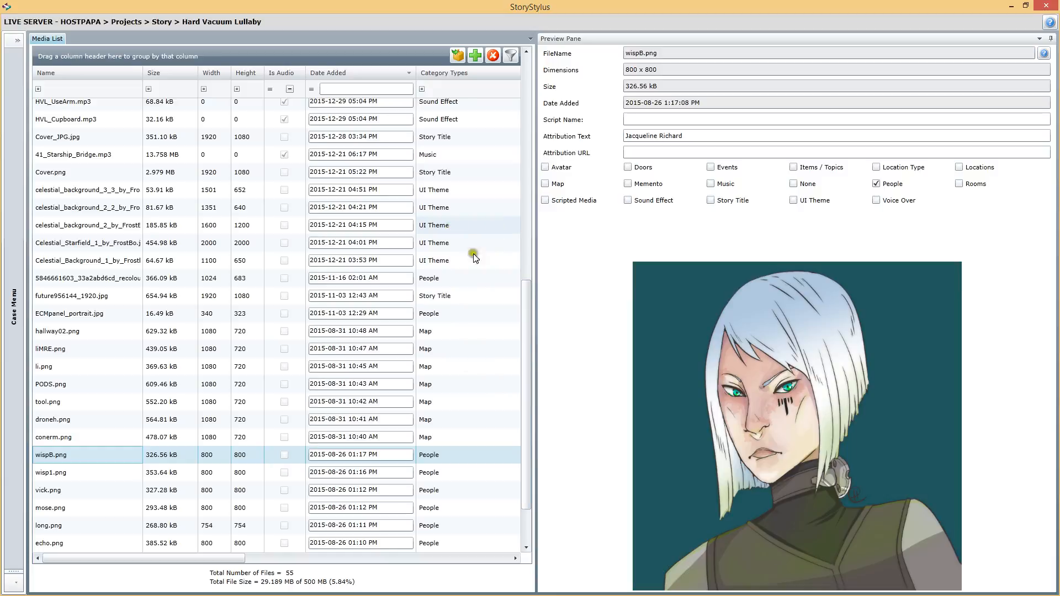
left_click_drag(523, 290, 528, 392)
left_click_drag(525, 350, 526, 254)
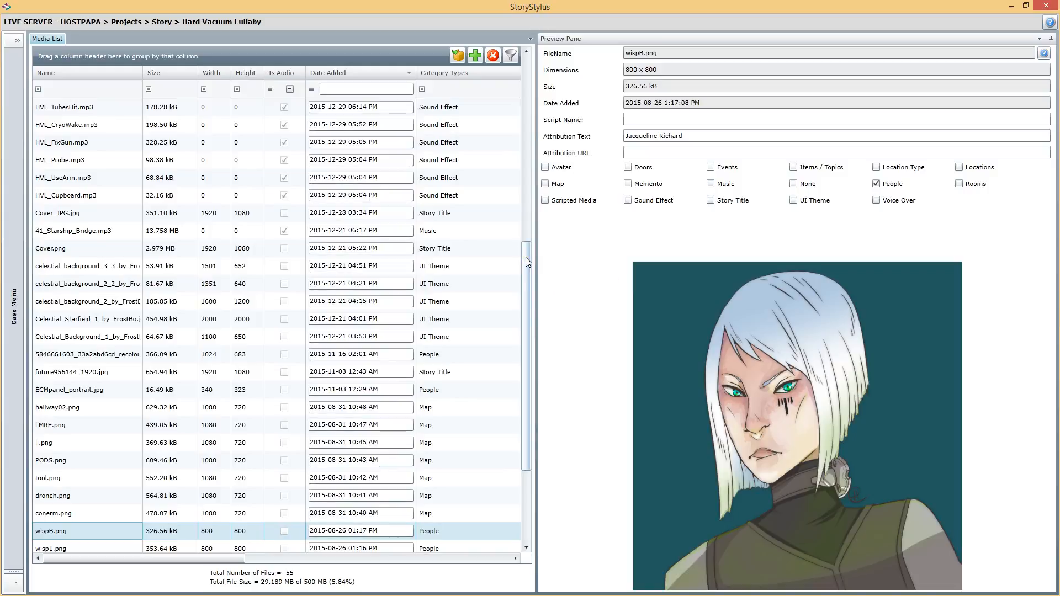
left_click_drag(525, 257, 527, 327)
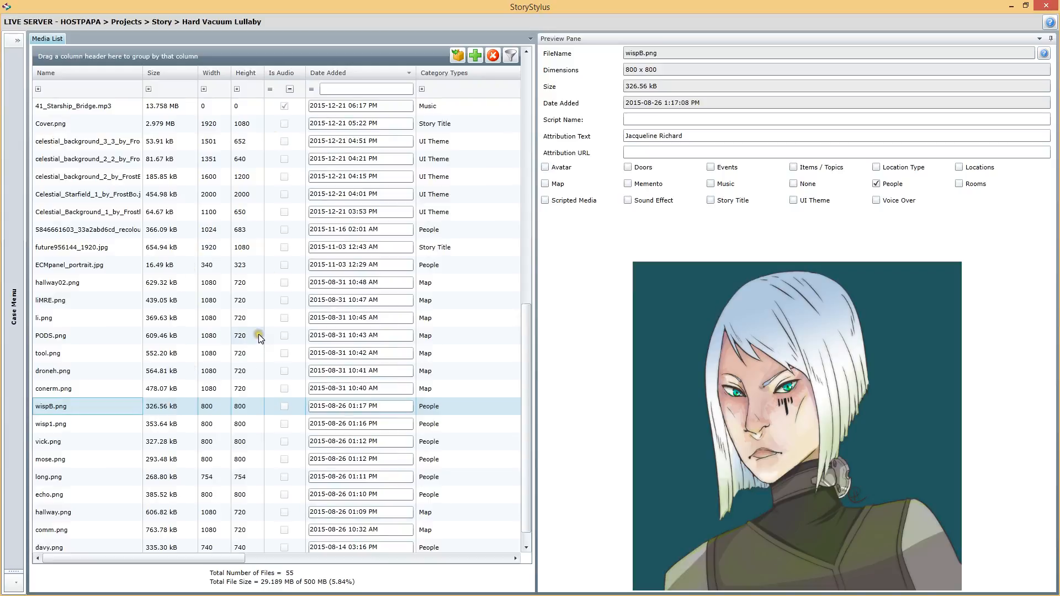